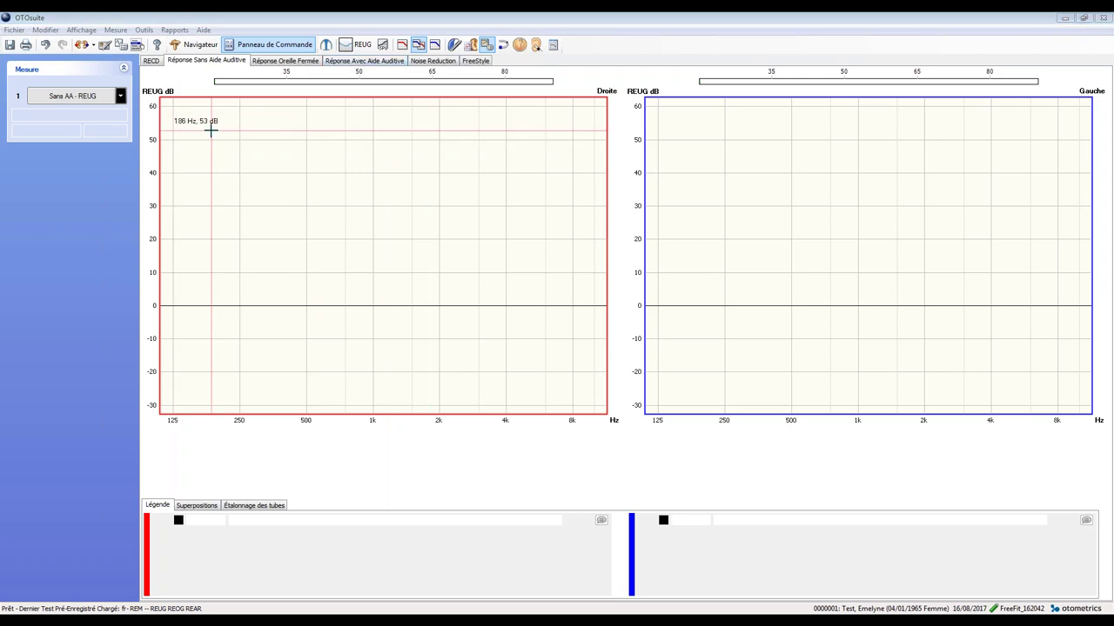
Examine the curve colours in the PMM general options, with the options window moved and enlarged, and close it without saving.
left_click(142, 30)
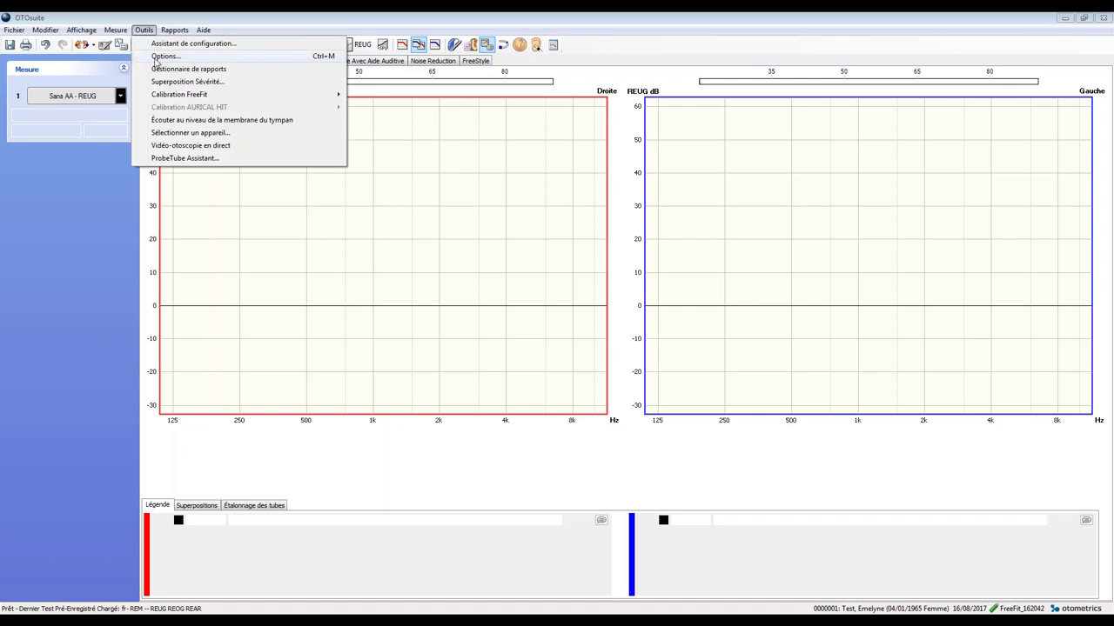
left_click(144, 31)
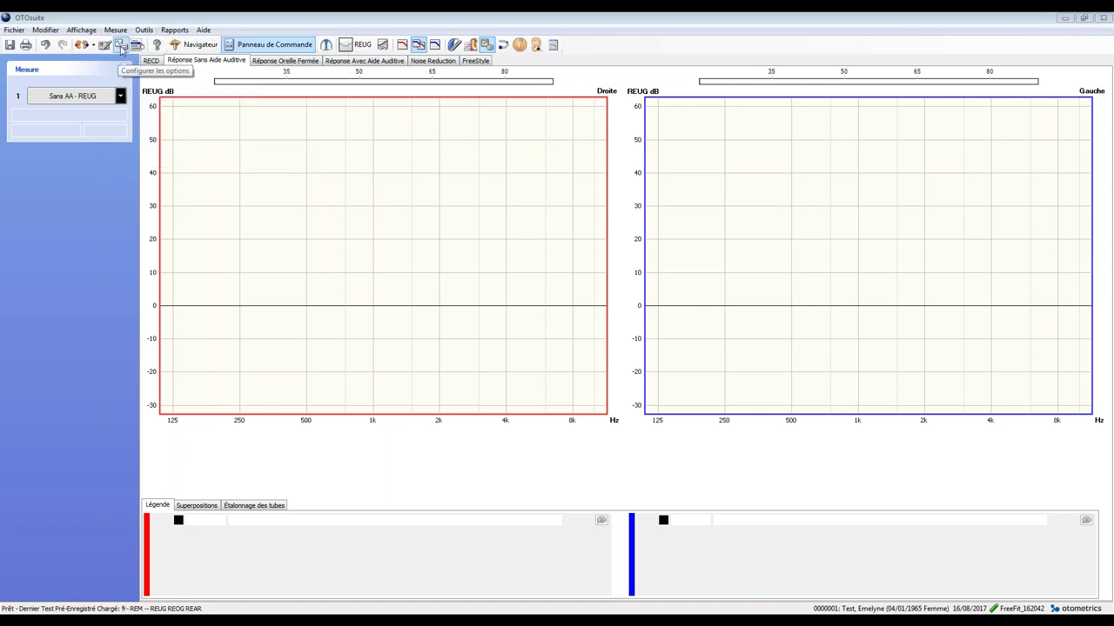
left_click(121, 44)
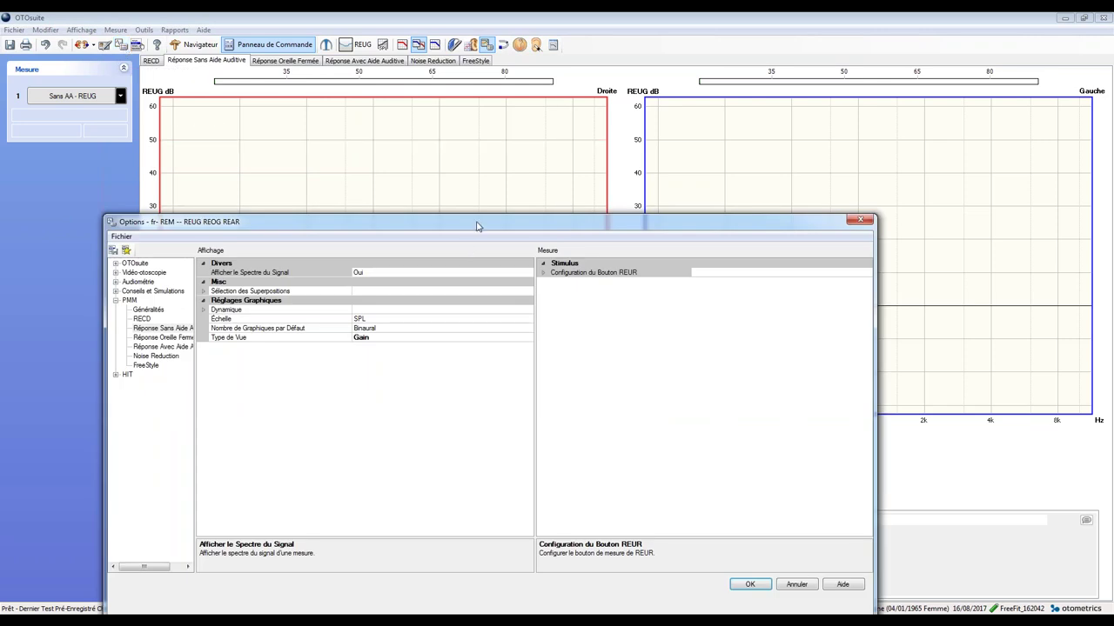
left_click_drag(477, 227, 485, 72)
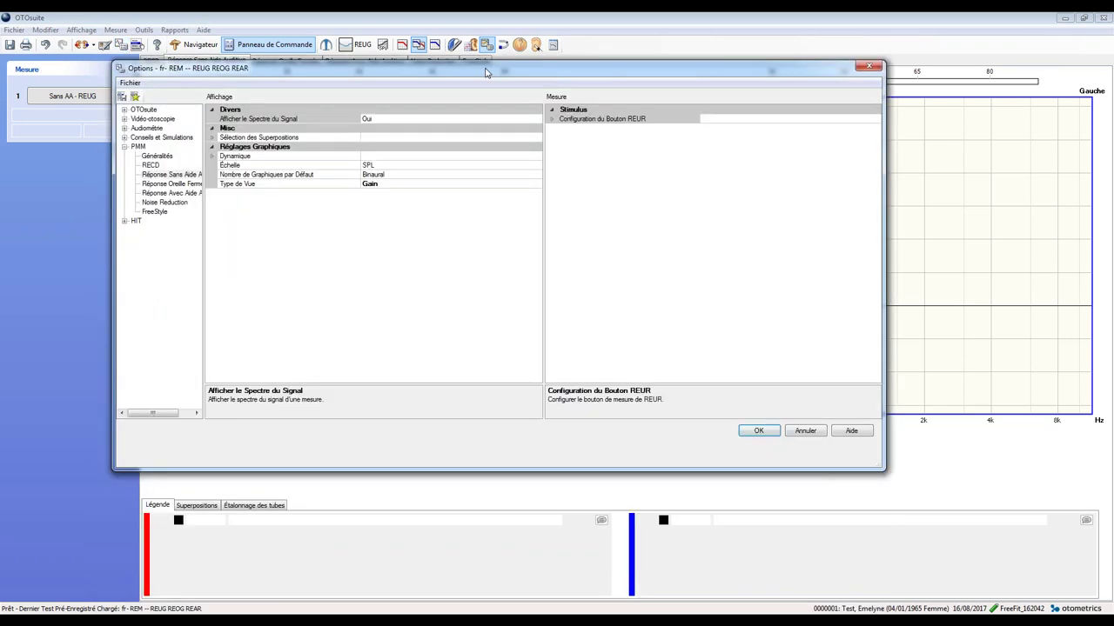
left_click_drag(439, 470, 438, 519)
left_click(154, 156)
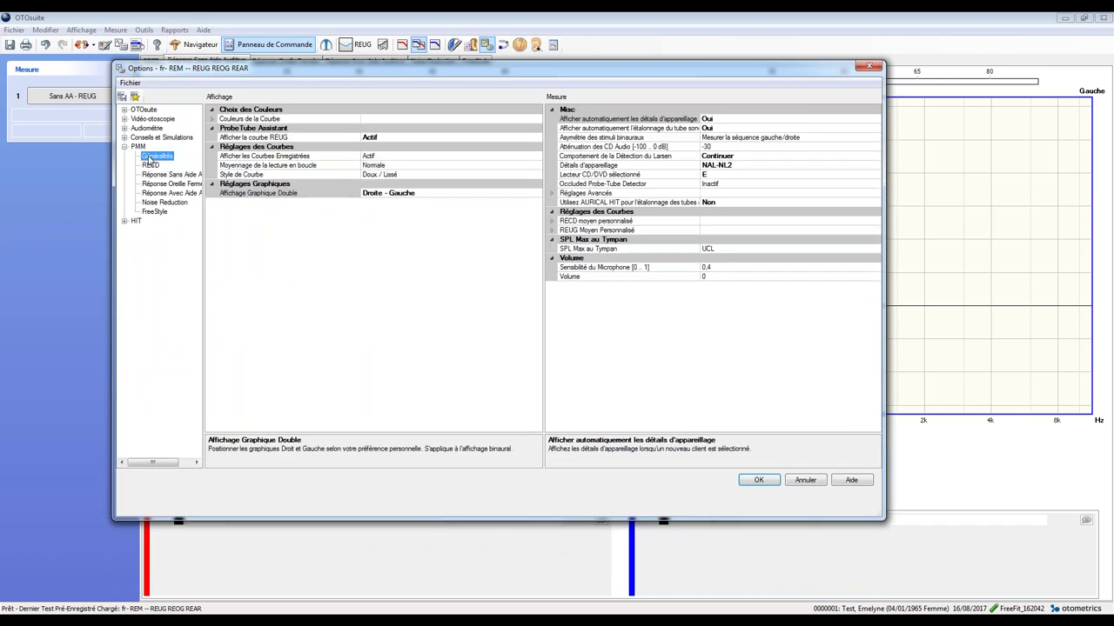
left_click(211, 121)
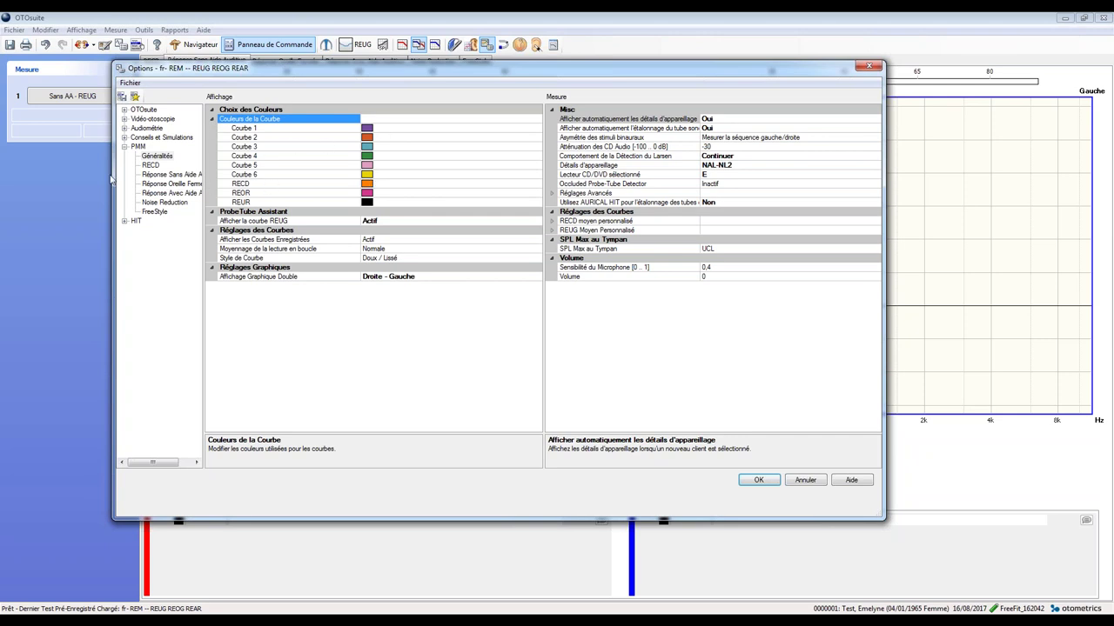
left_click(808, 483)
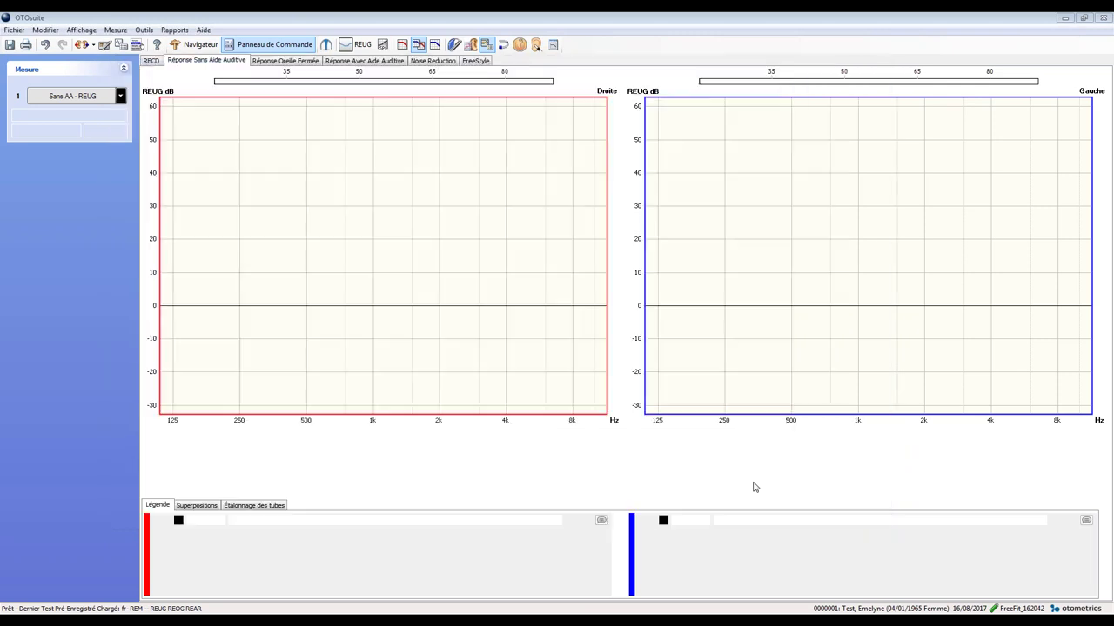
Display the Réponse Avec Aide Auditive measurements and inspect the Gain Moyen 65 dB entry in the measurement sequence.
left_click(372, 61)
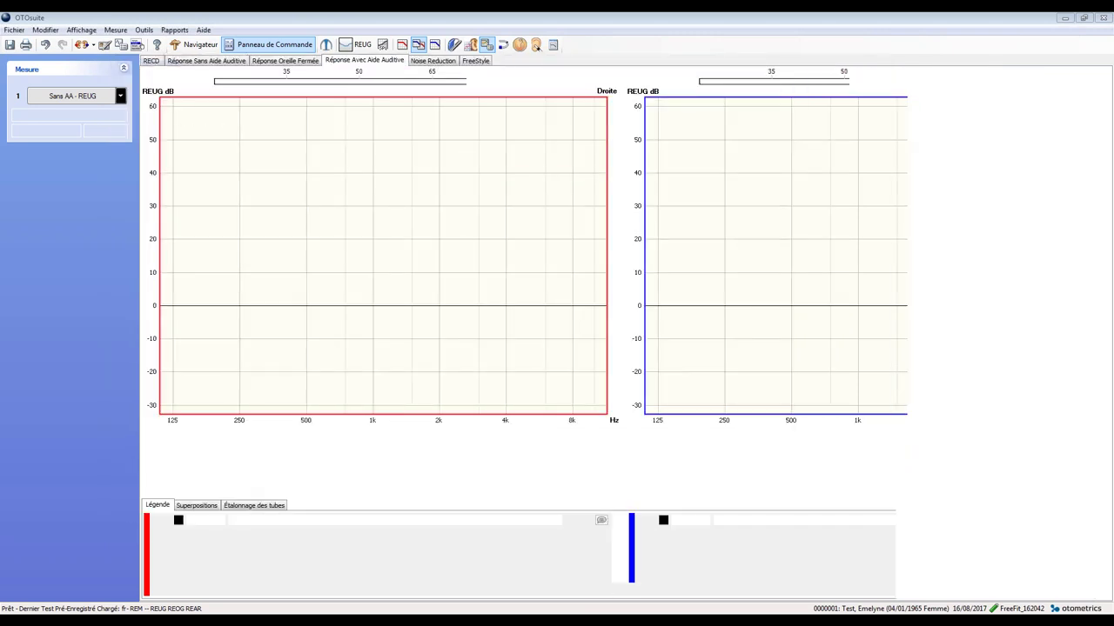
left_click(87, 188)
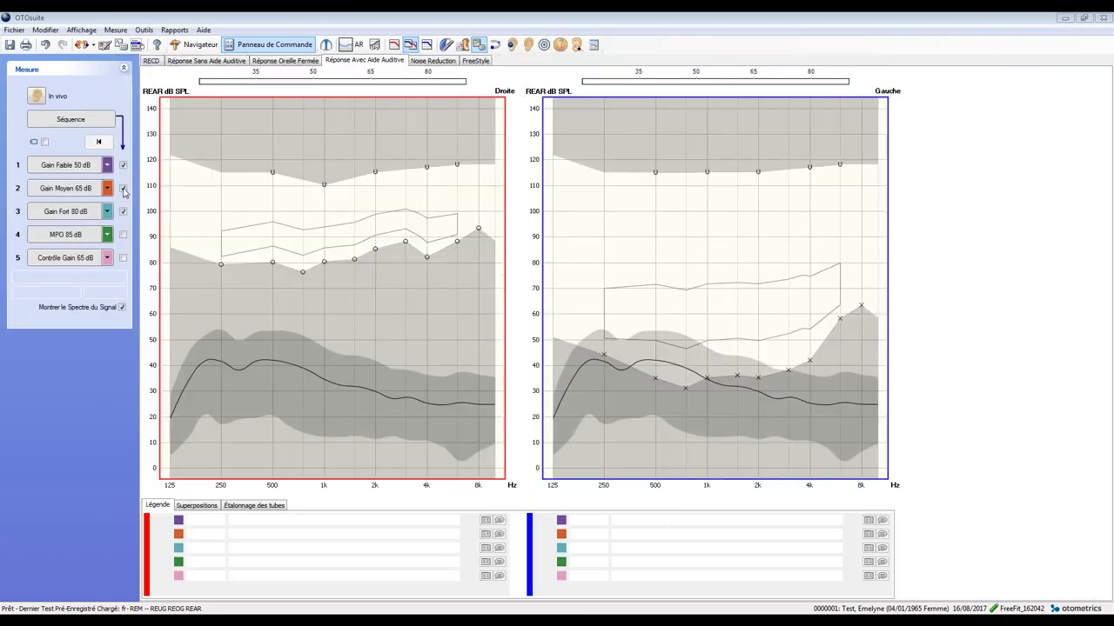
left_click(106, 195)
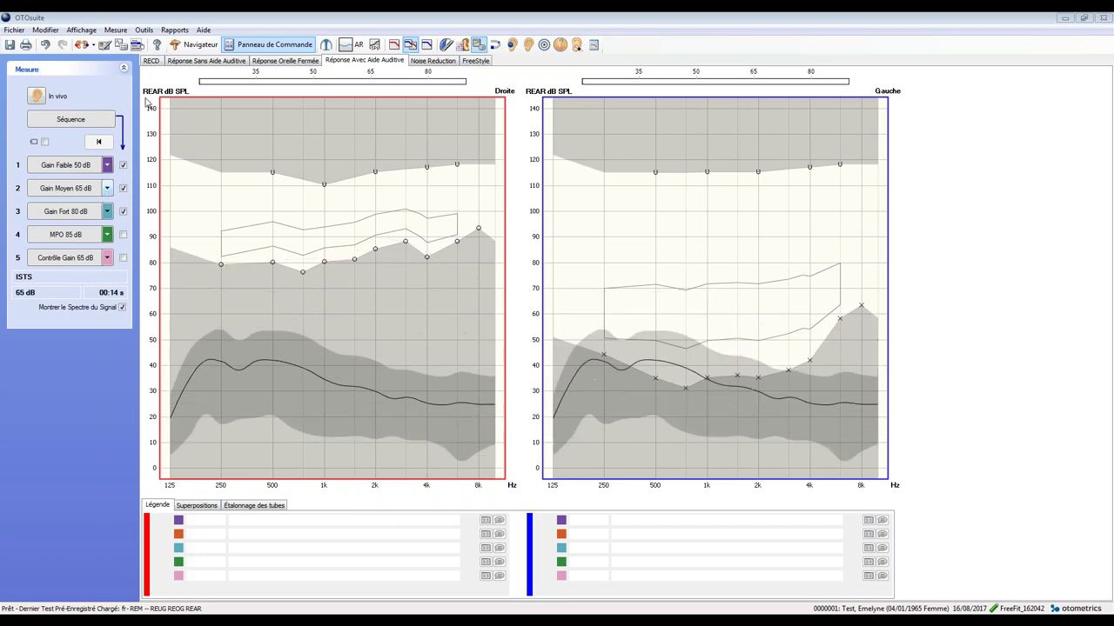
Open the PMM general options and expand the list of curve colours.
left_click(121, 44)
left_click(161, 156)
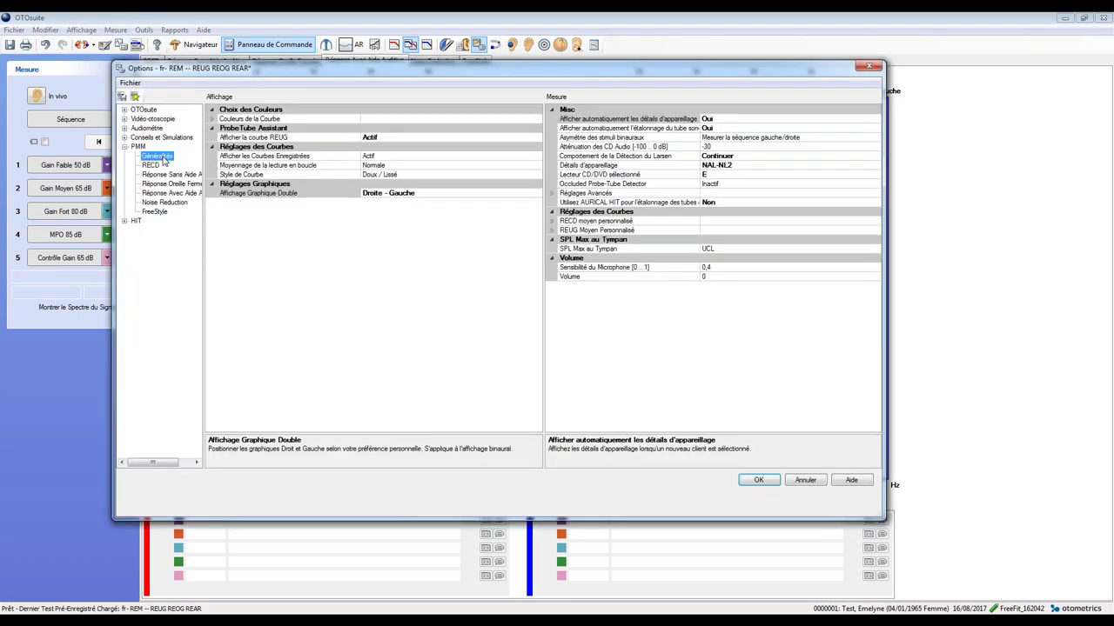
left_click(212, 120)
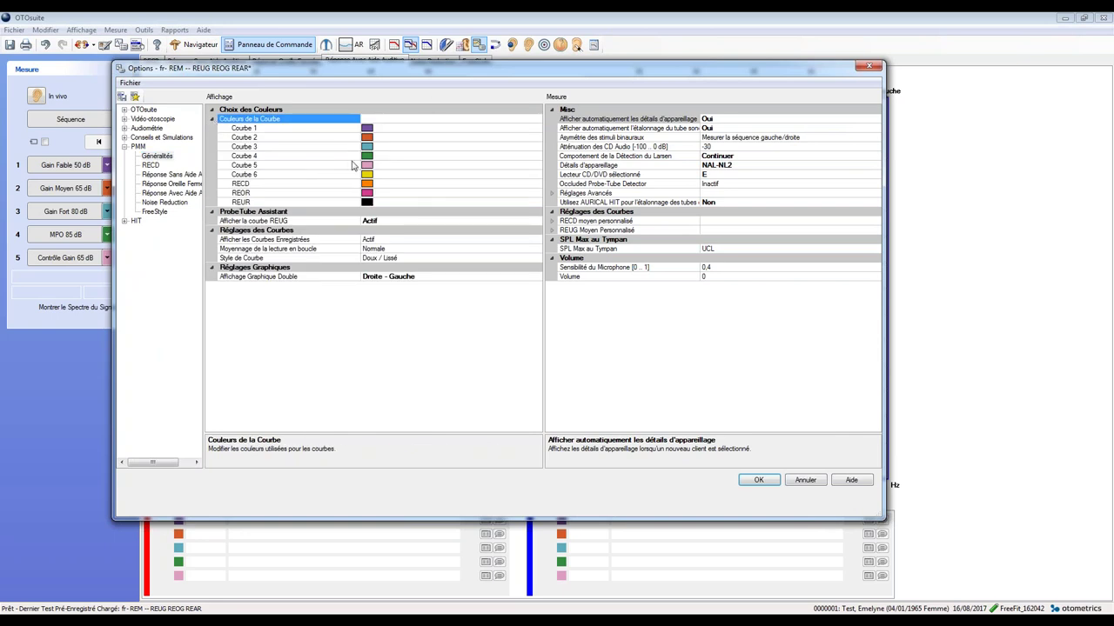
View the colours available for Courbe 1 and close the colour picker without choosing one.
left_click(369, 129)
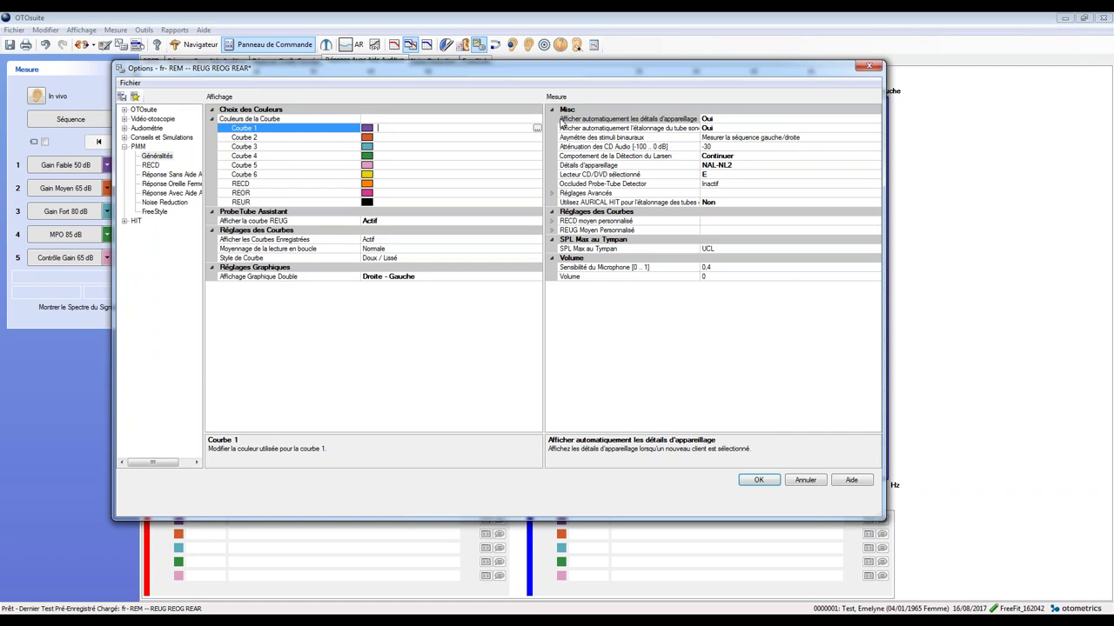
left_click(537, 128)
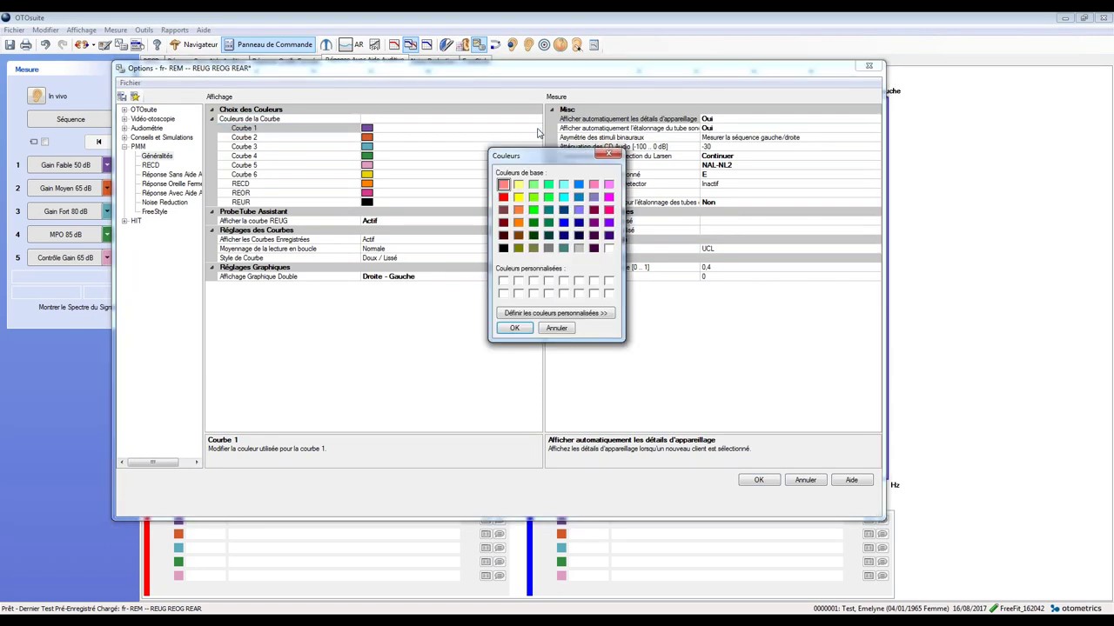
left_click(607, 154)
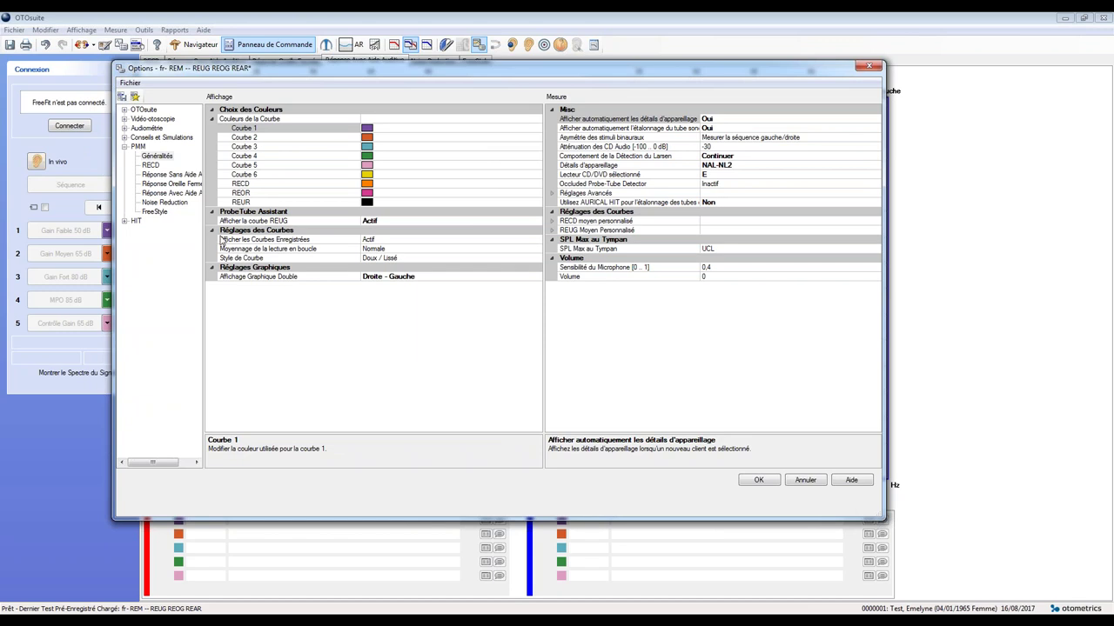
Examine the choices for Moyennage de la lecture en boucle in the curve settings without changing the selection.
left_click(212, 232)
left_click(211, 231)
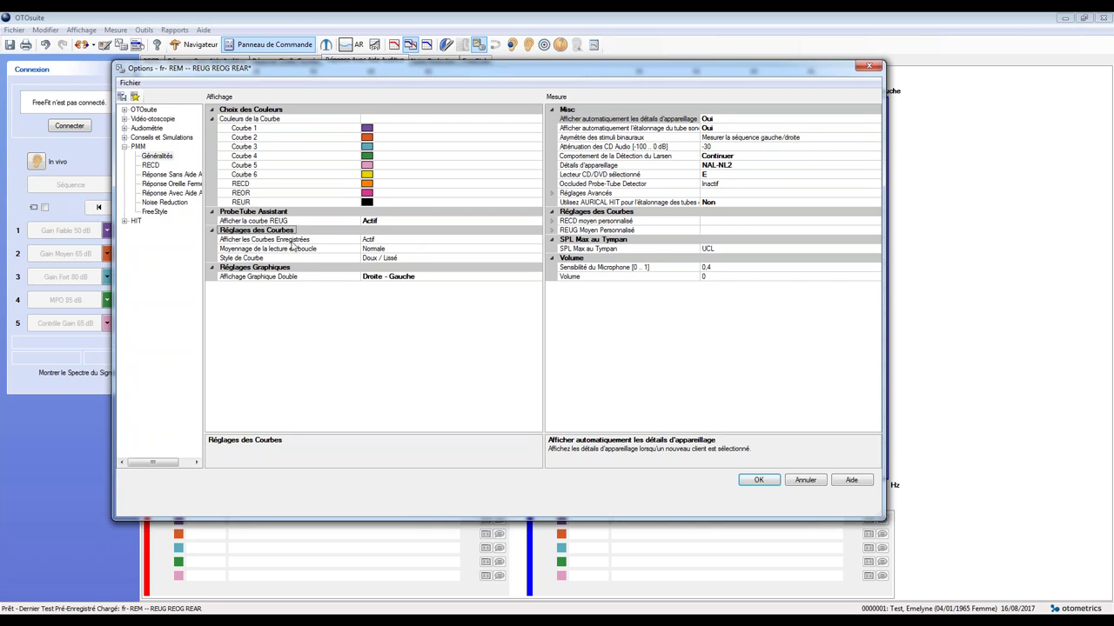
left_click(410, 249)
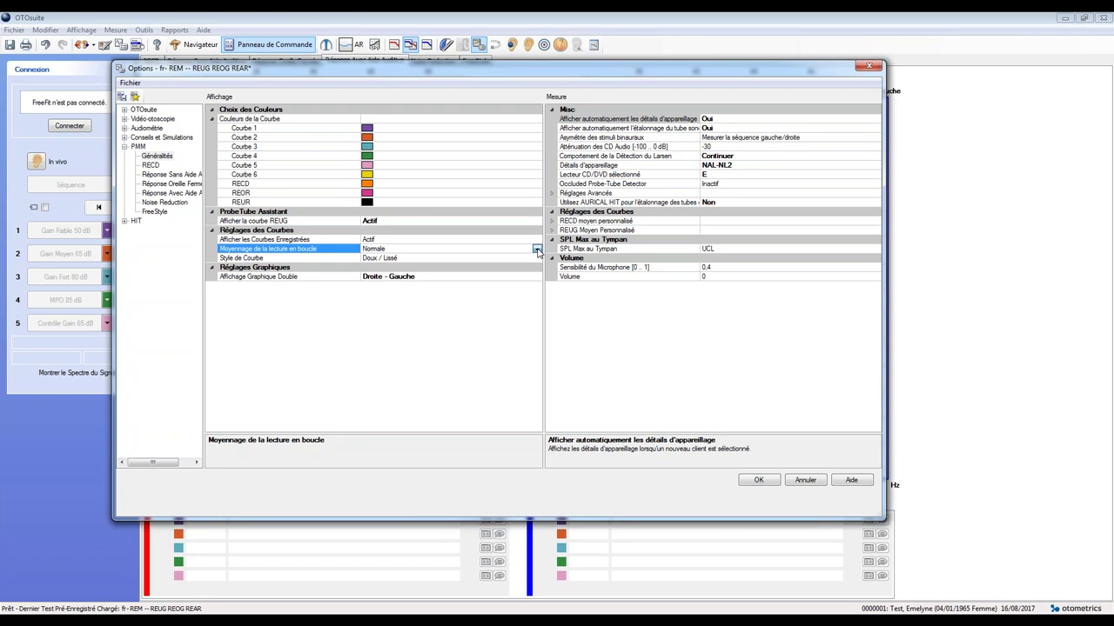
left_click(537, 250)
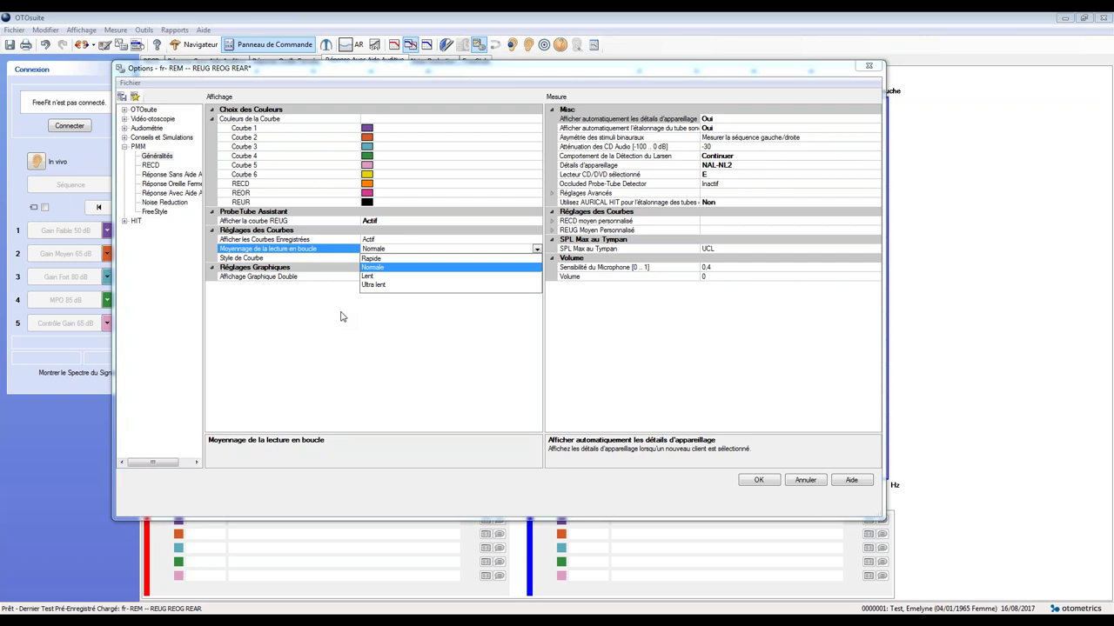
left_click(341, 317)
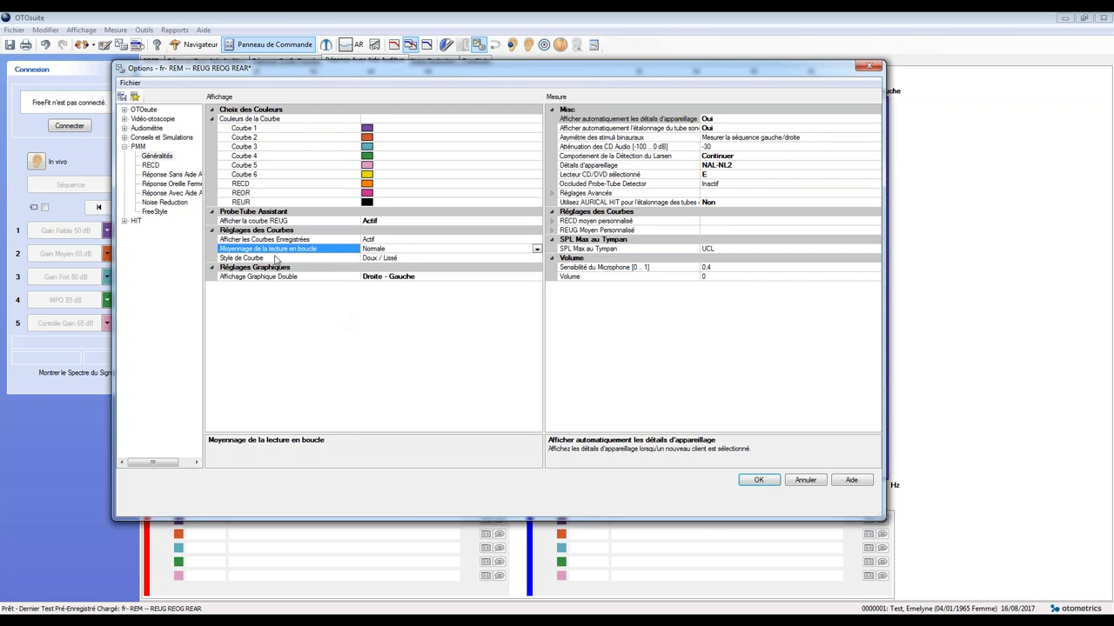
Examine the choices for Style de Courbe and close the list without changing the selection.
left_click(478, 258)
left_click(537, 259)
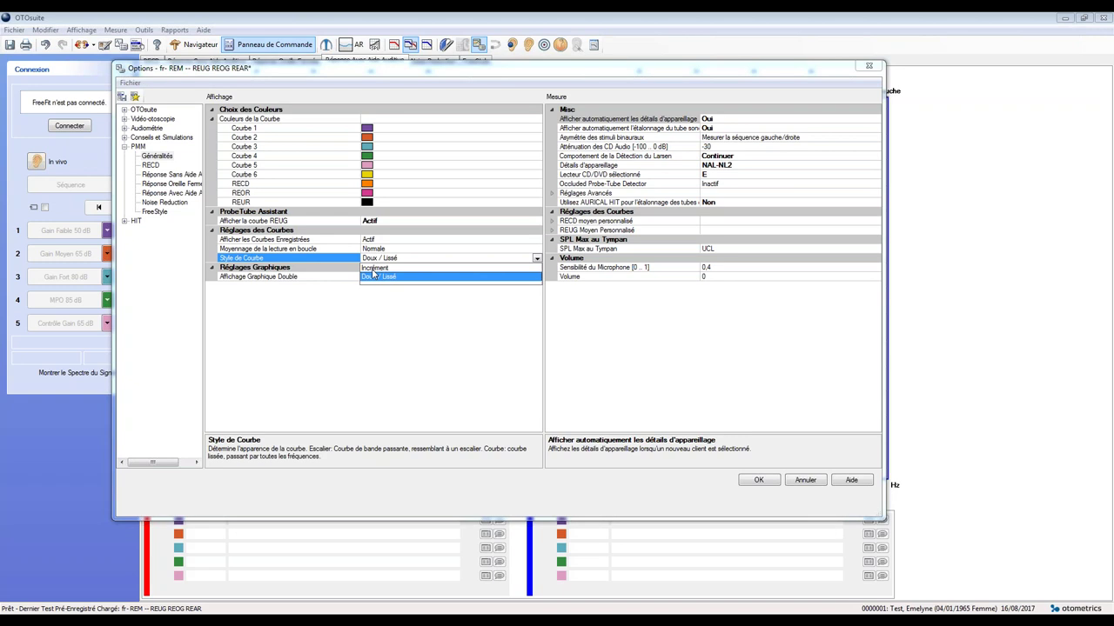
left_click(307, 333)
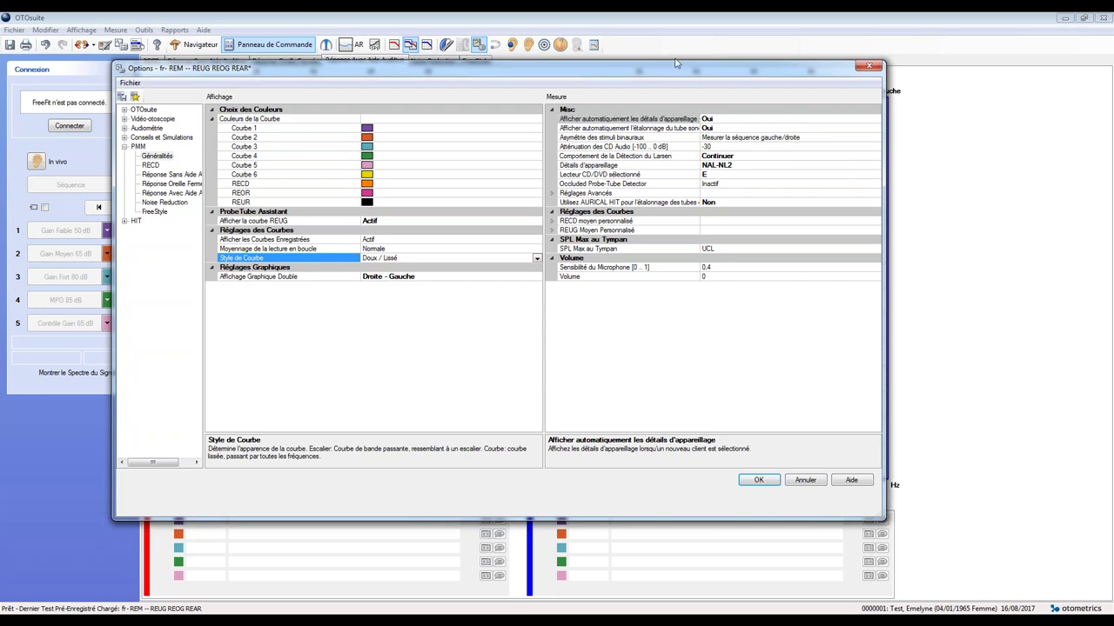
left_click(446, 46)
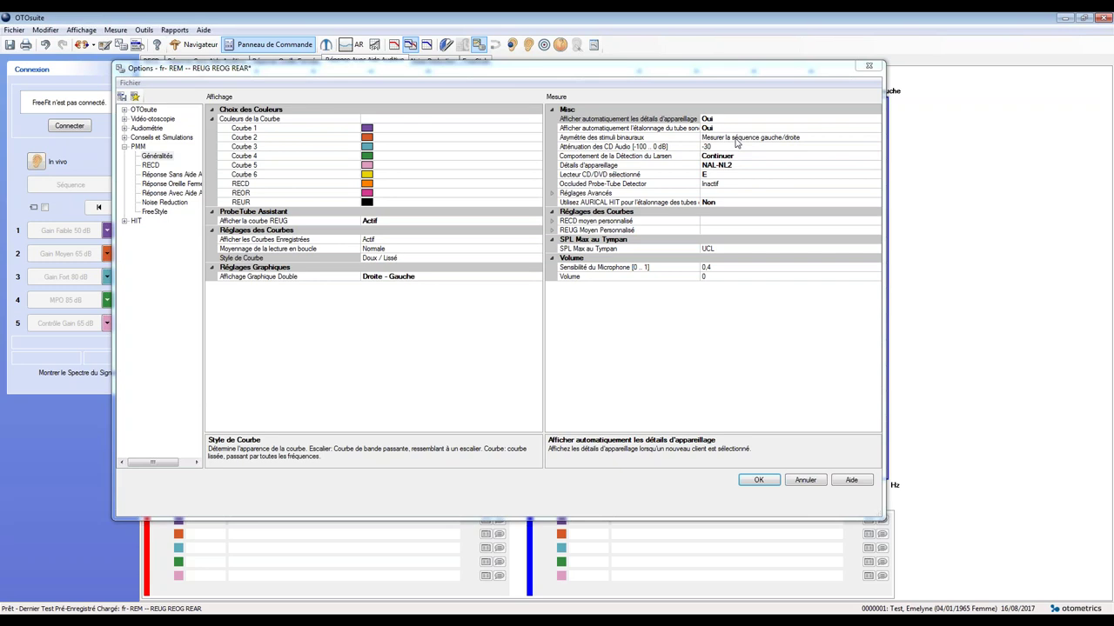
Set the binaural stimulus asymmetry option (Asymétrie des stimuli binauraux) to Me demander quoi faire.
left_click(848, 139)
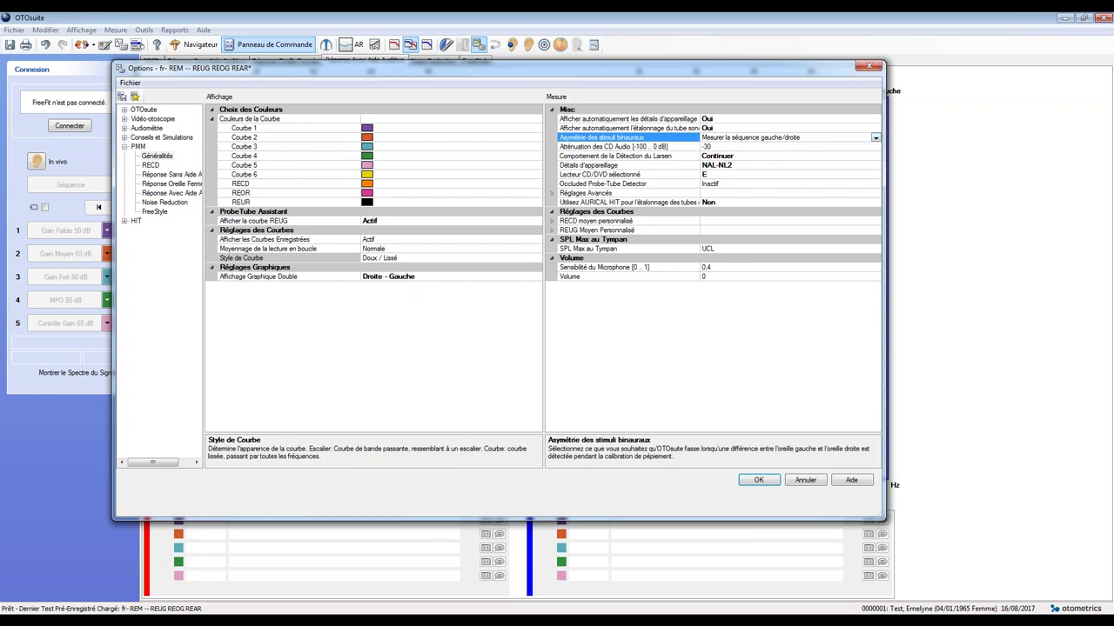
left_click(875, 139)
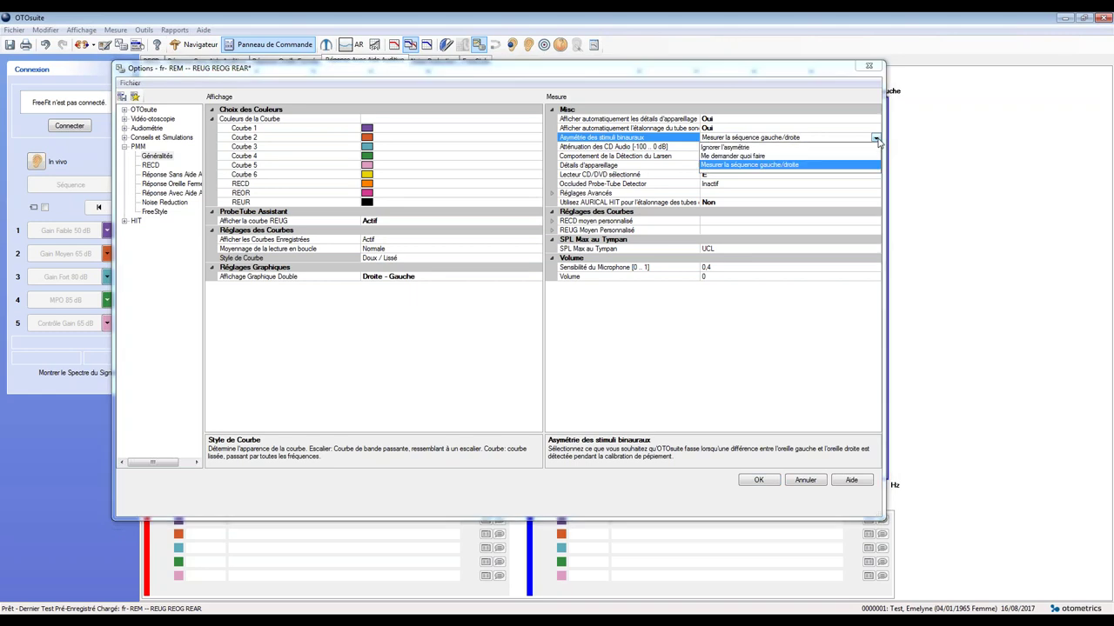
left_click(757, 157)
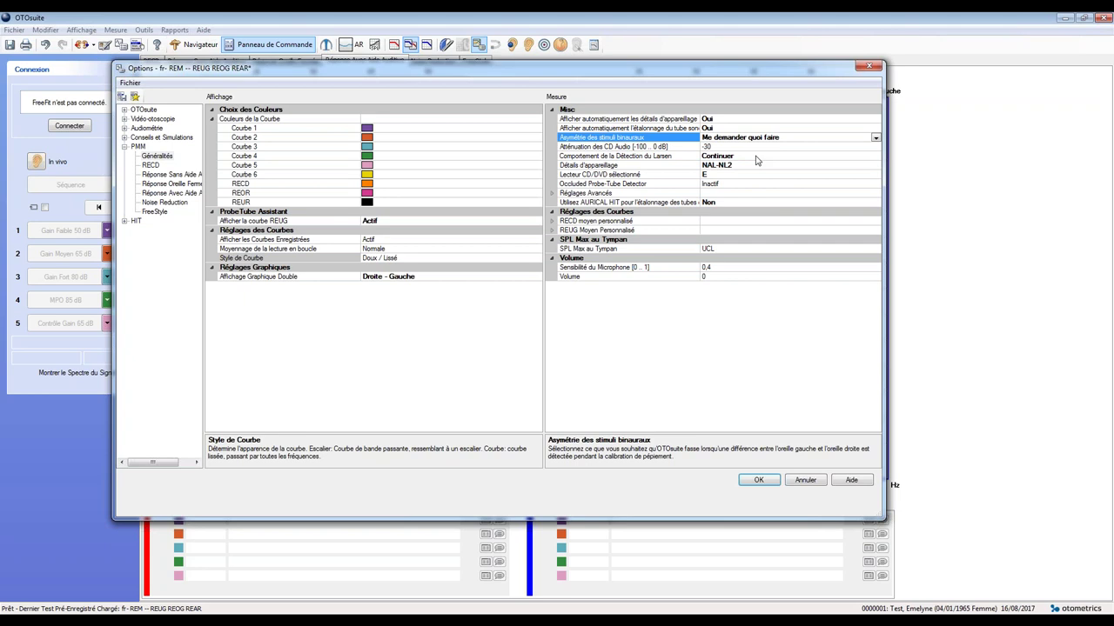
Try Ignorer l'asymétrie for the binaural stimulus asymmetry, and return the option to Me demander quoi faire.
left_click(875, 138)
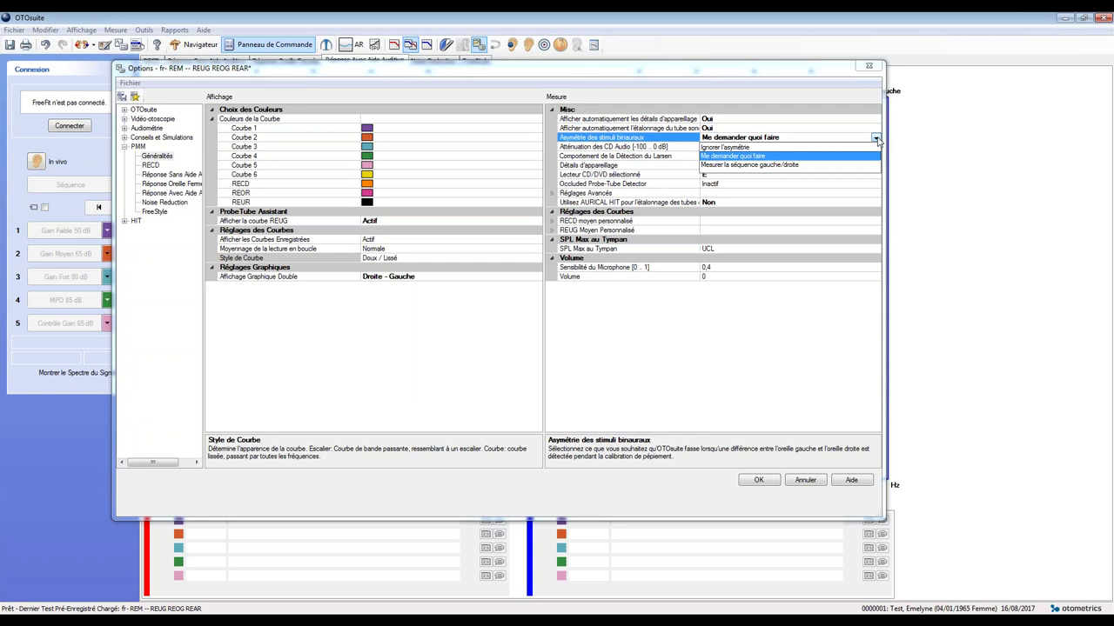
left_click(769, 148)
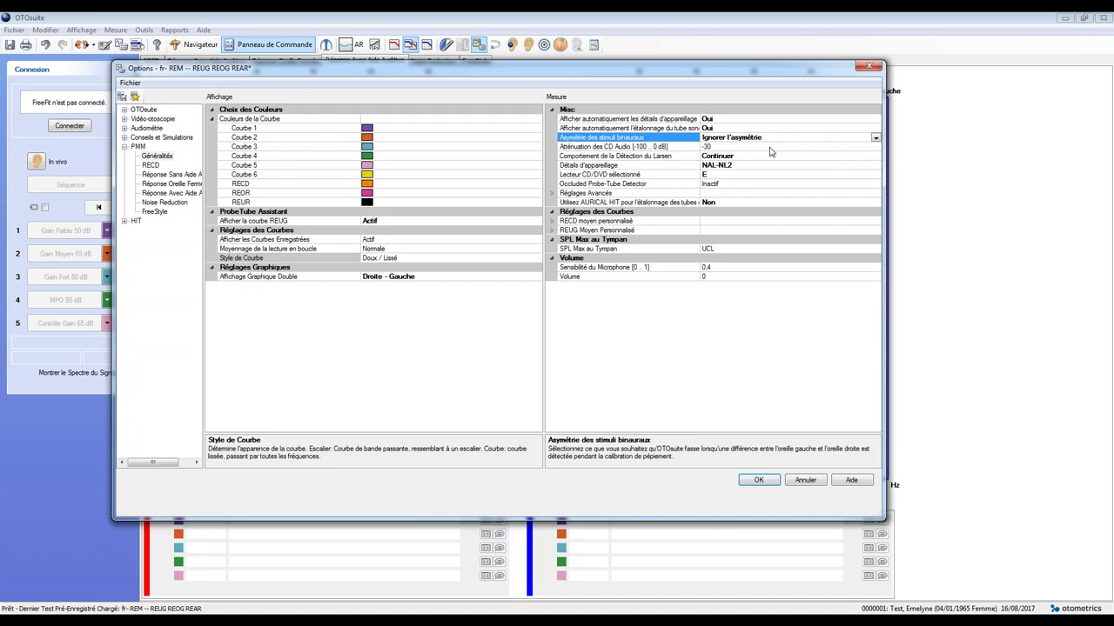
left_click(875, 138)
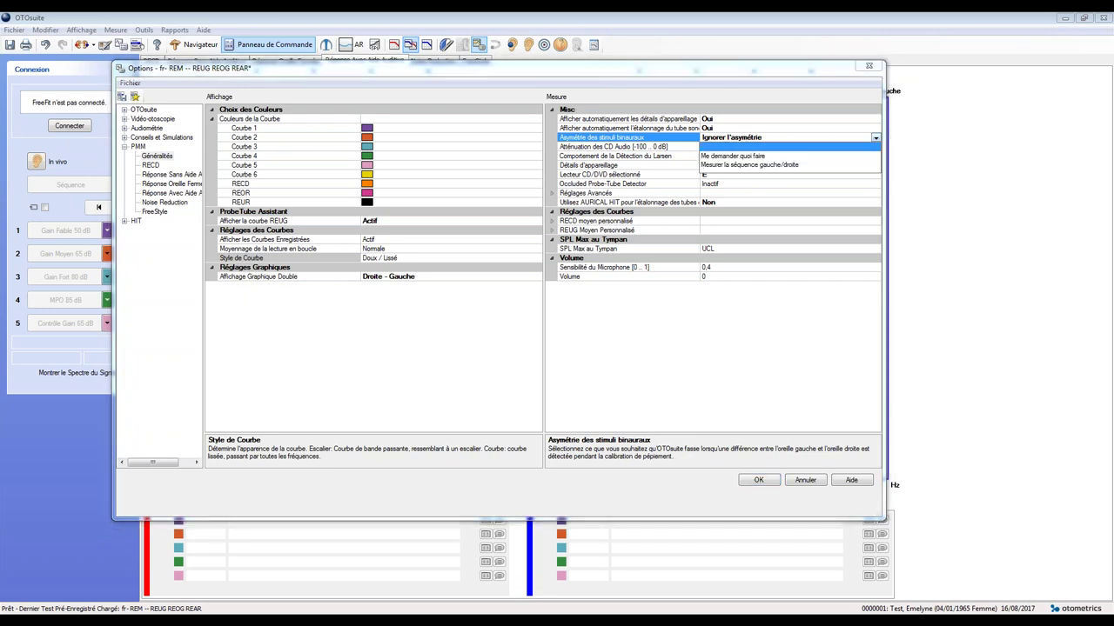
left_click(793, 157)
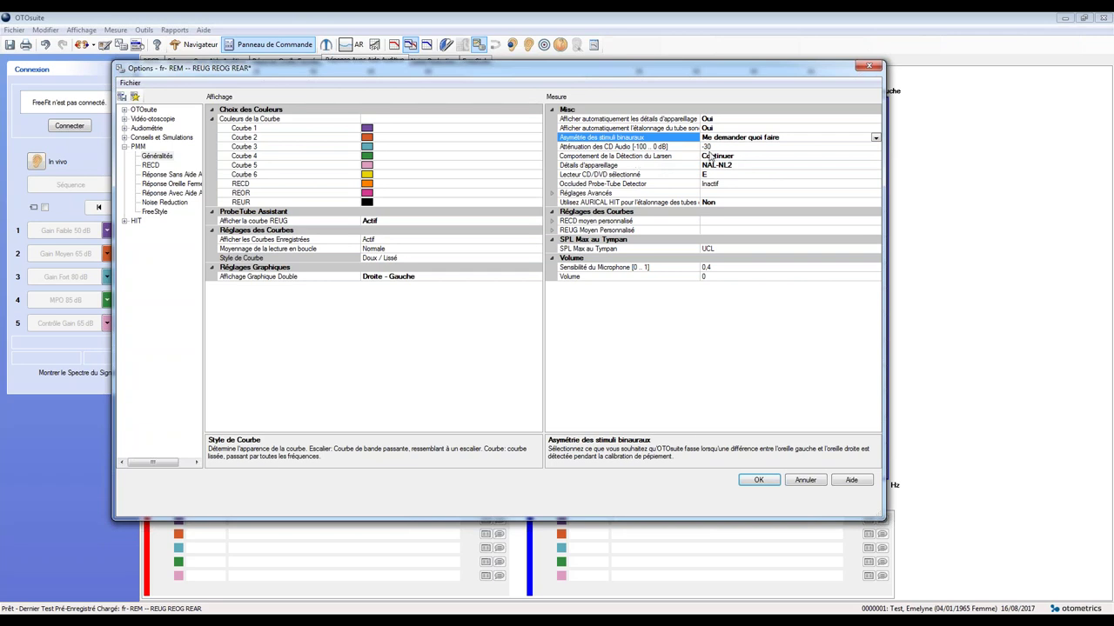
Set the feedback detection behaviour (Comportement de la Détection du Larsen) to Me demander quoi faire.
left_click(744, 156)
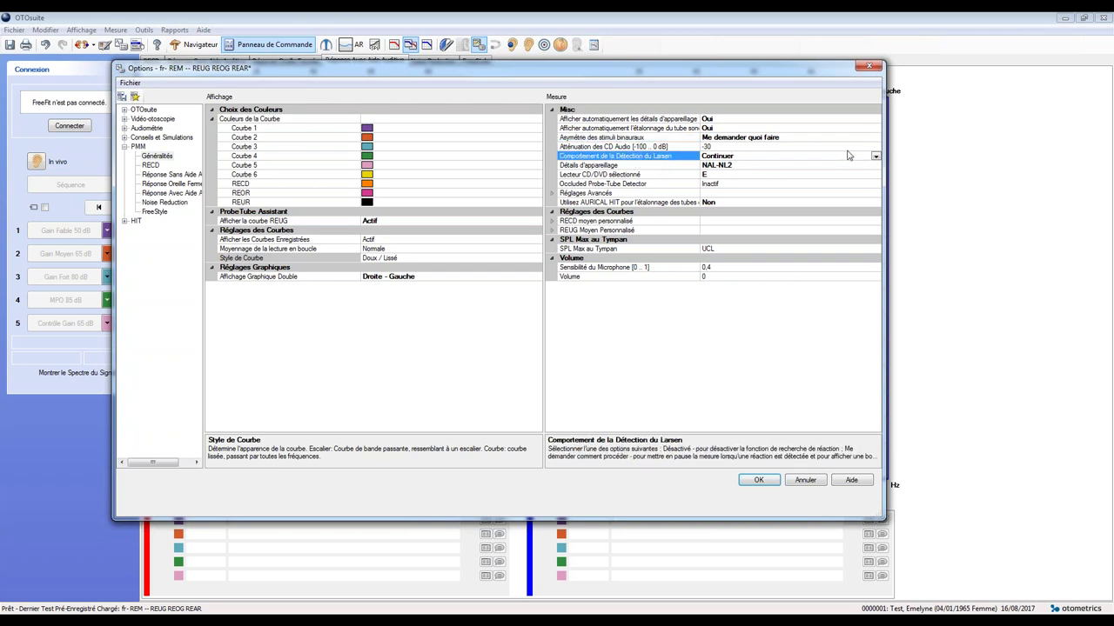
left_click(876, 156)
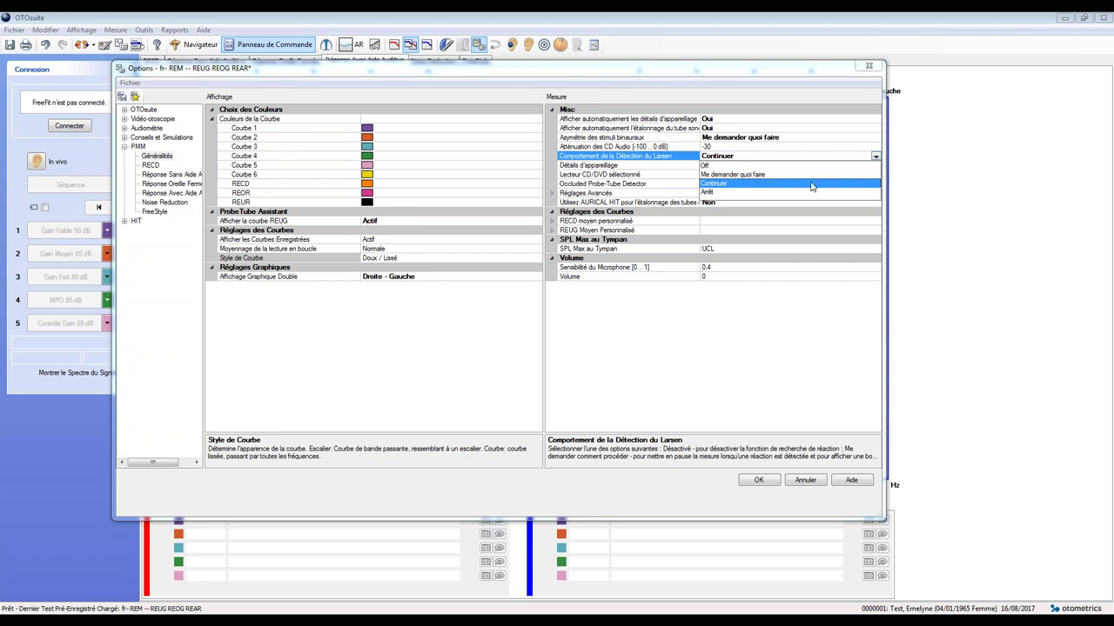
left_click(745, 175)
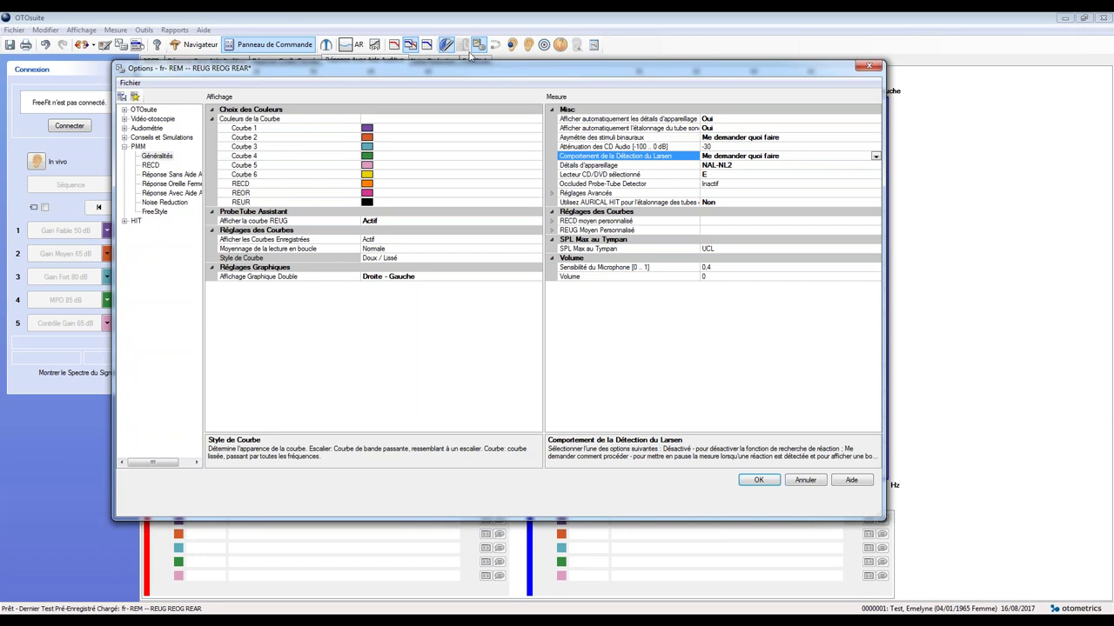
Expand Réglages Avancés in the general PMM measurement options and set the Occluded Probe-Tube Detector to Actif.
left_click(730, 166)
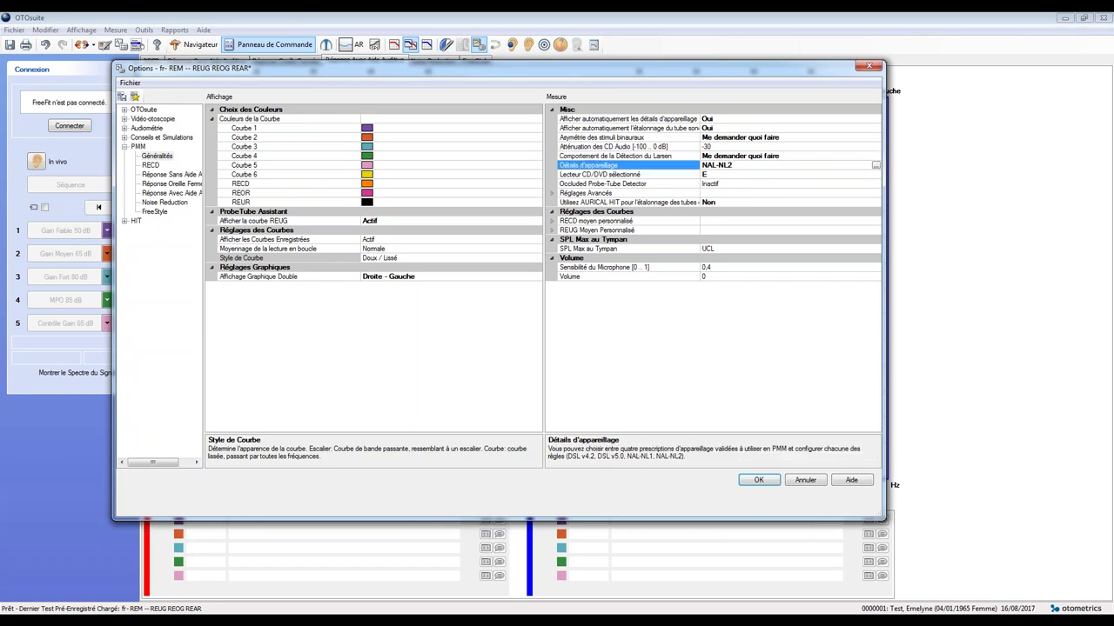
left_click(551, 193)
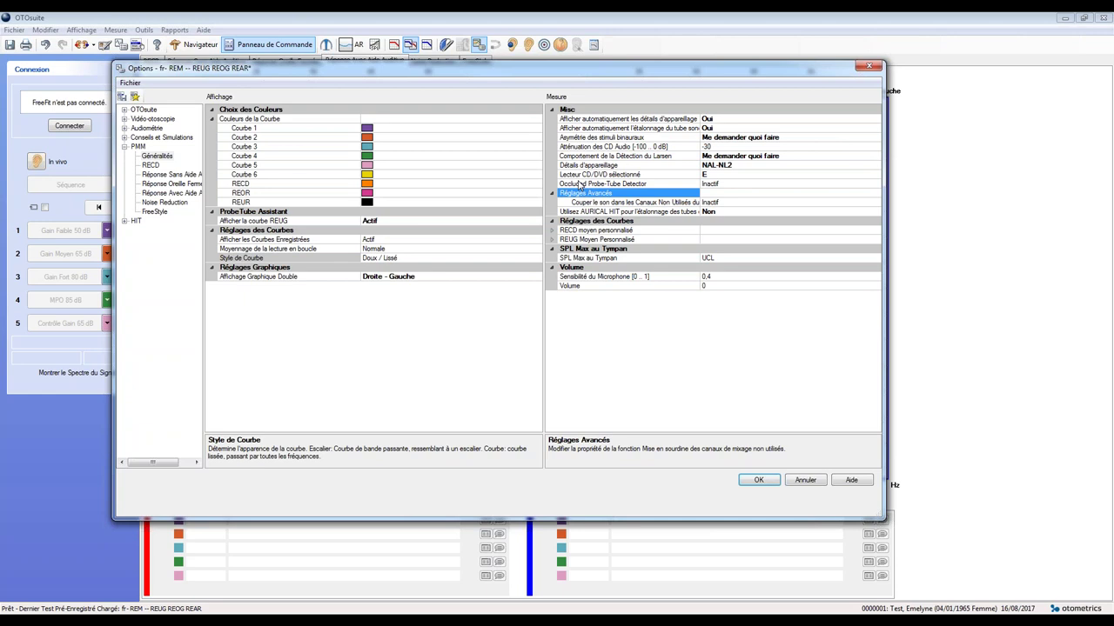
left_click(760, 187)
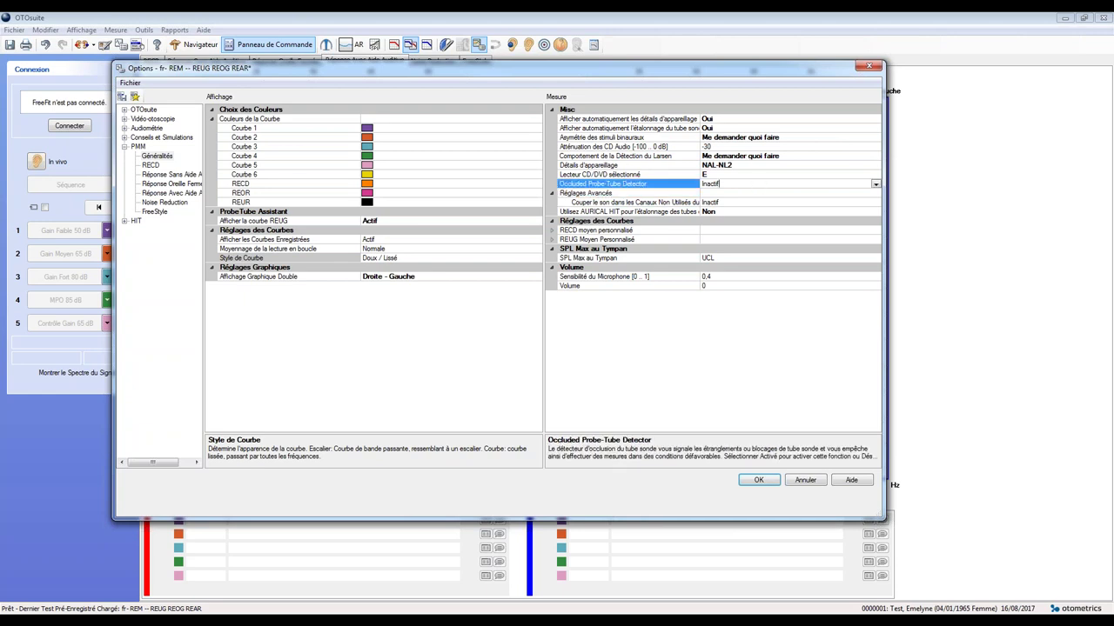
left_click(876, 184)
left_click(876, 191)
left_click(876, 186)
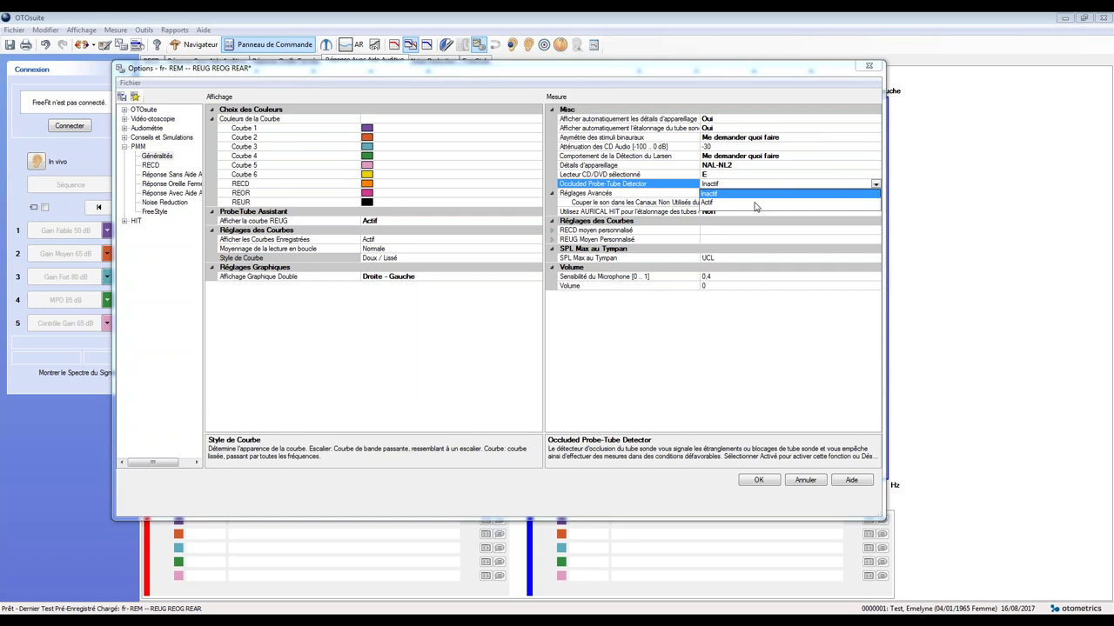
left_click(755, 202)
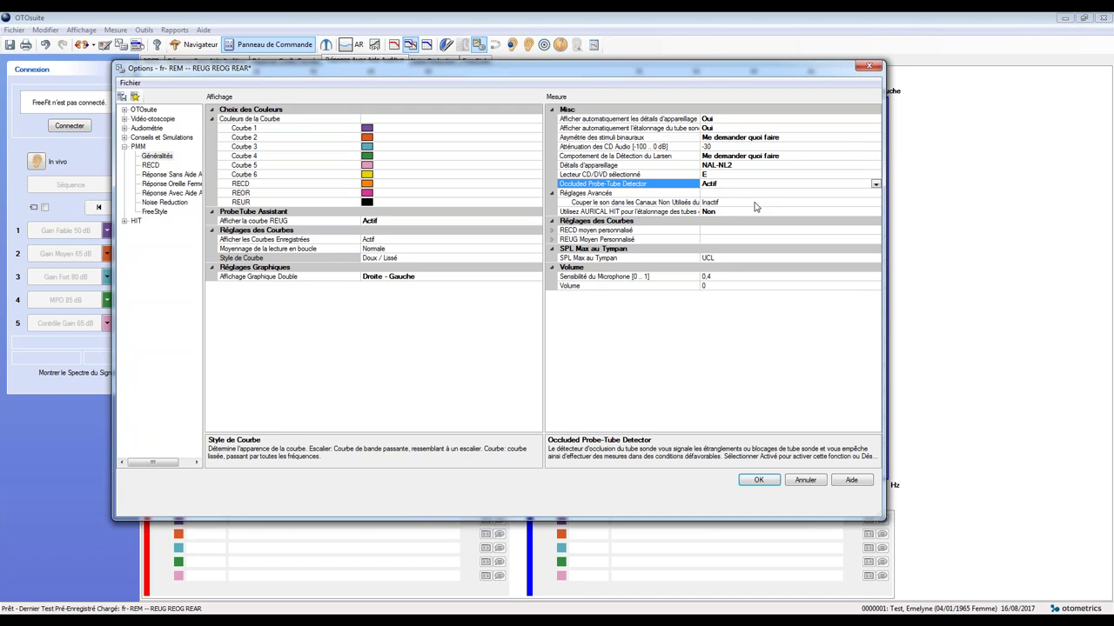
Examine the per-frequency values of RECD moyen personnalisé and REUG Moyen Personnalisé, and collapse both groups.
left_click(552, 230)
left_click(551, 230)
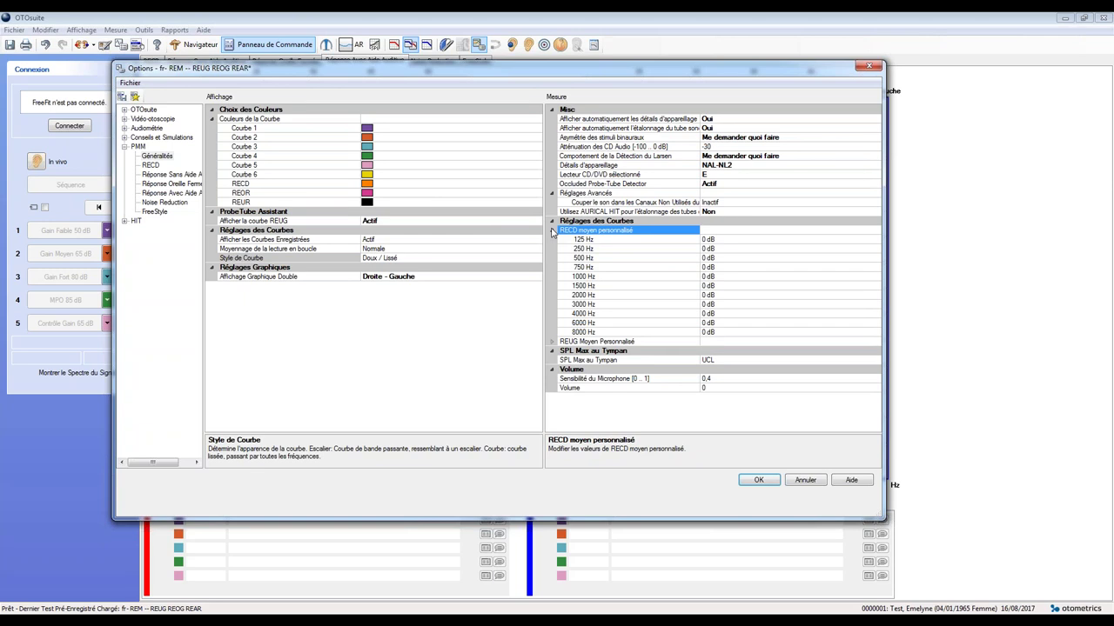
left_click(552, 231)
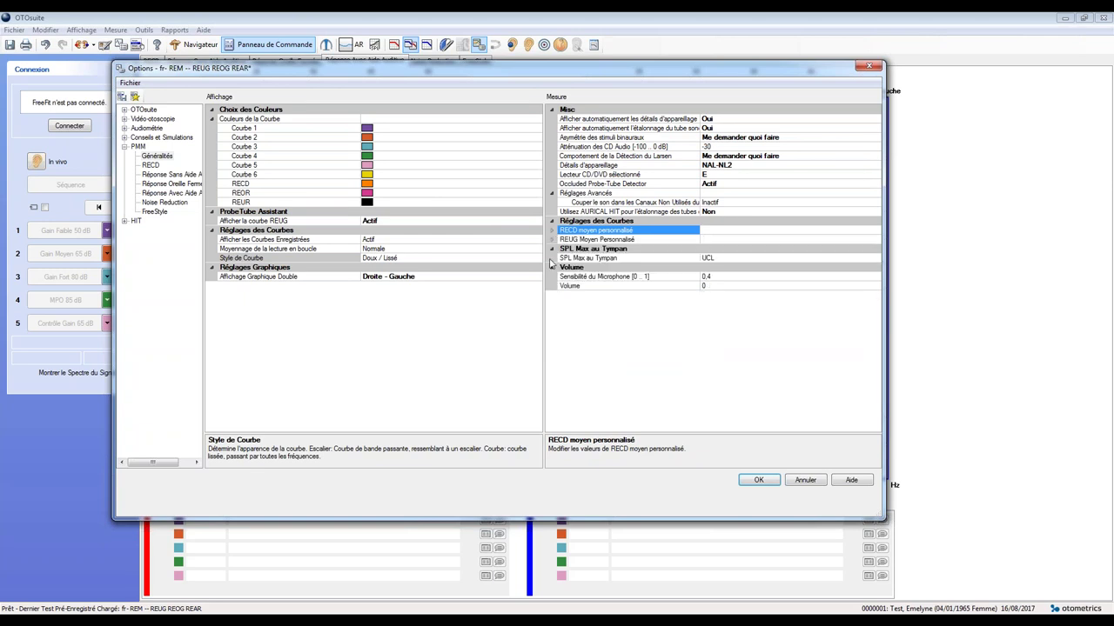
left_click(552, 240)
left_click(551, 240)
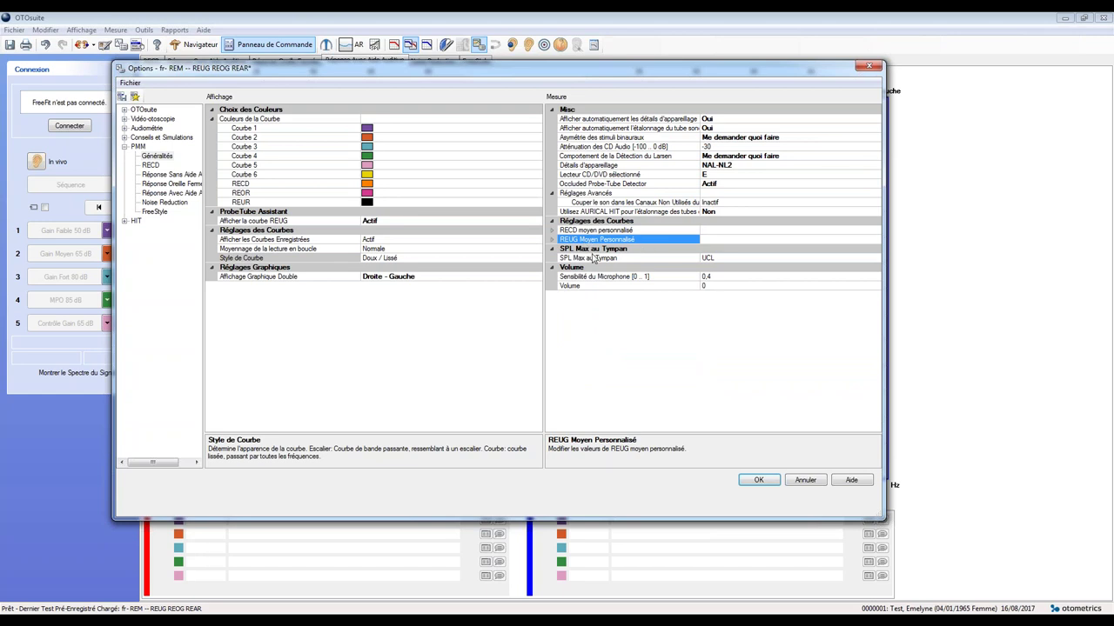
Examine the choices for SPL Max au Tympan and close the list without changing the selection.
left_click(727, 259)
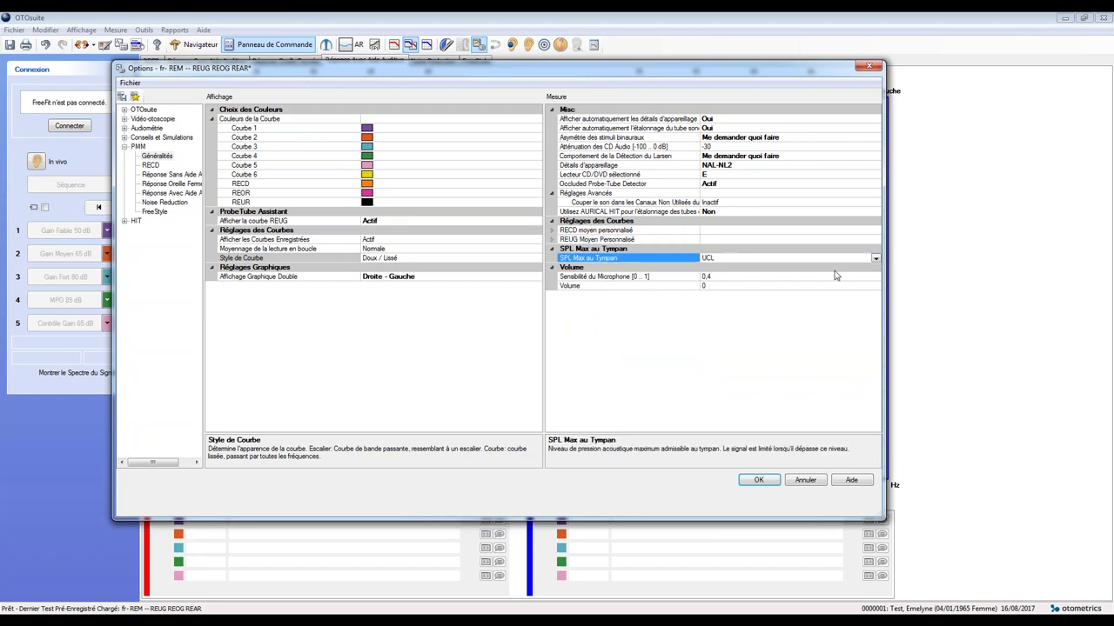
left_click(875, 258)
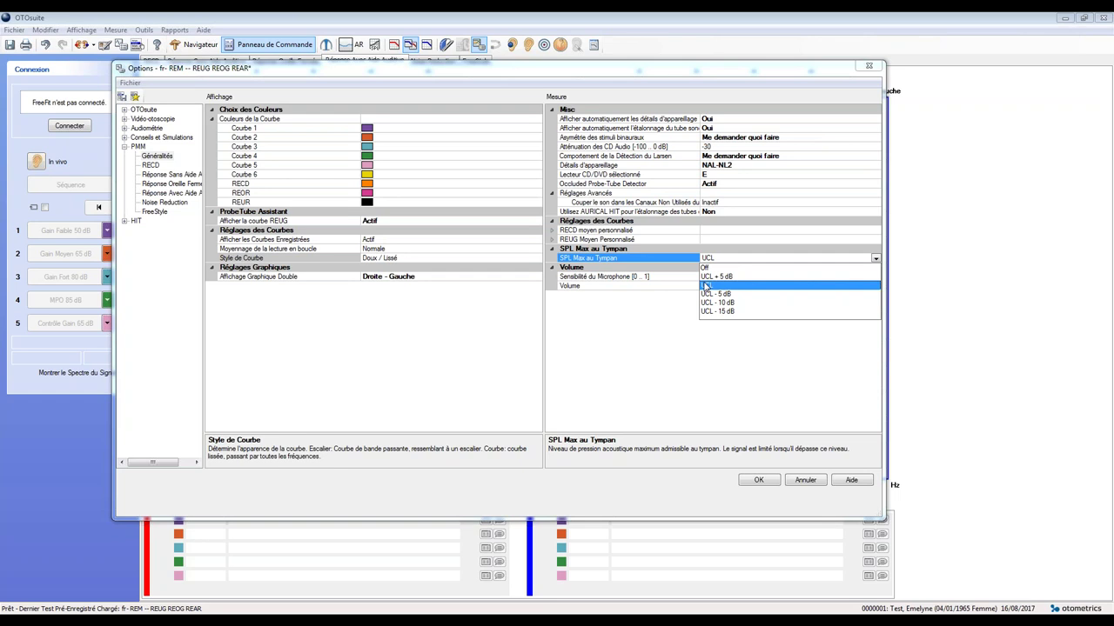
left_click(595, 334)
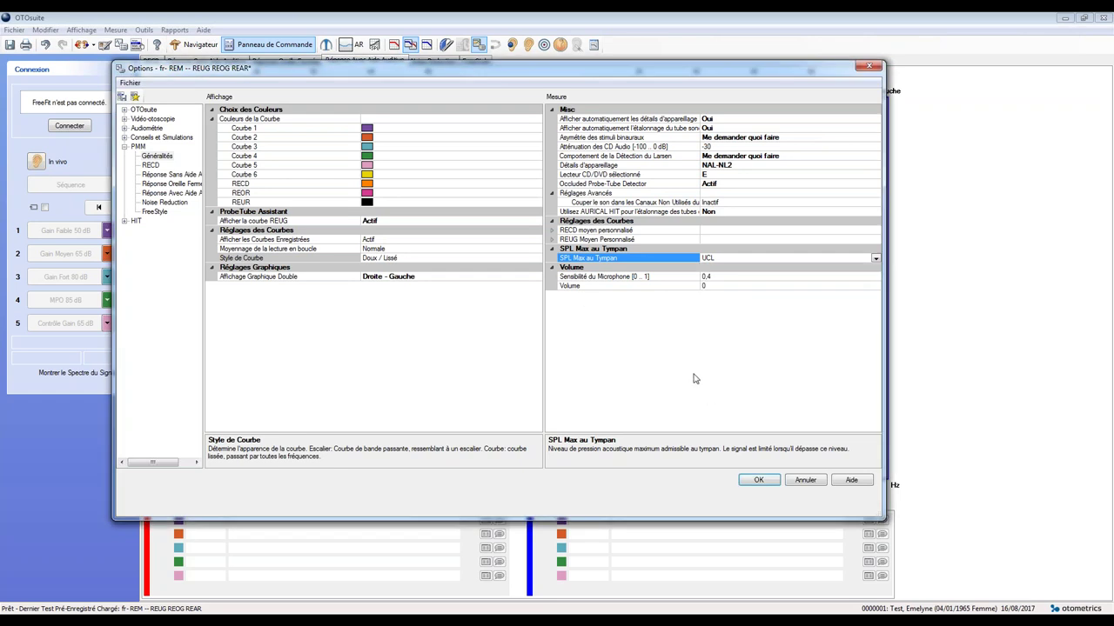
Look over the RECD options, and examine the REUR button's duration, level, stimulus and title for Réponse Sans Aide Auditive.
left_click(147, 166)
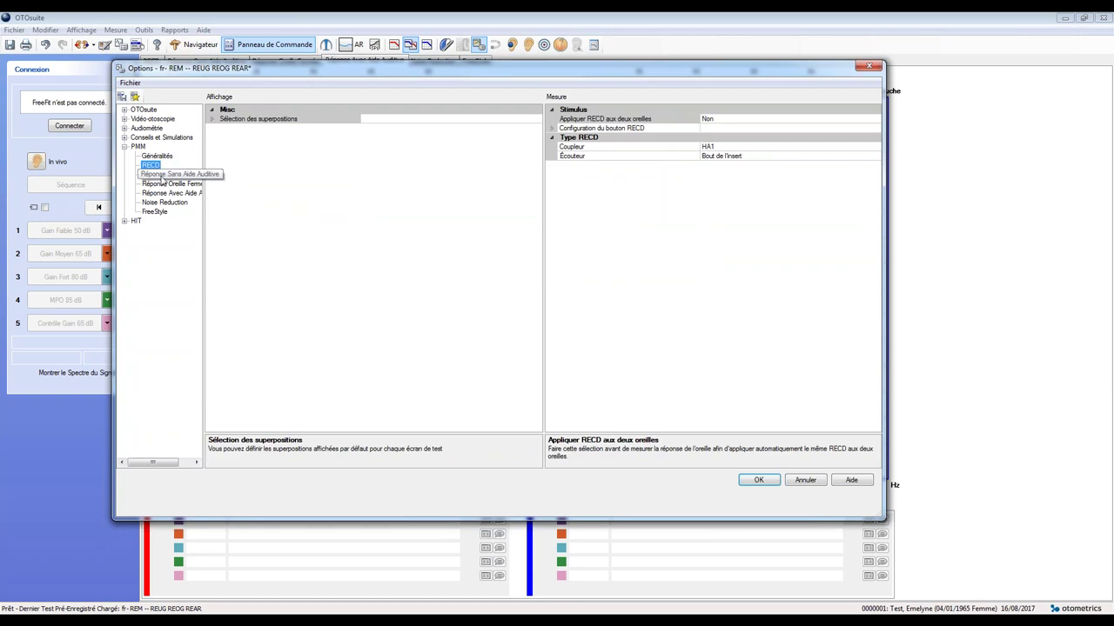
left_click(161, 175)
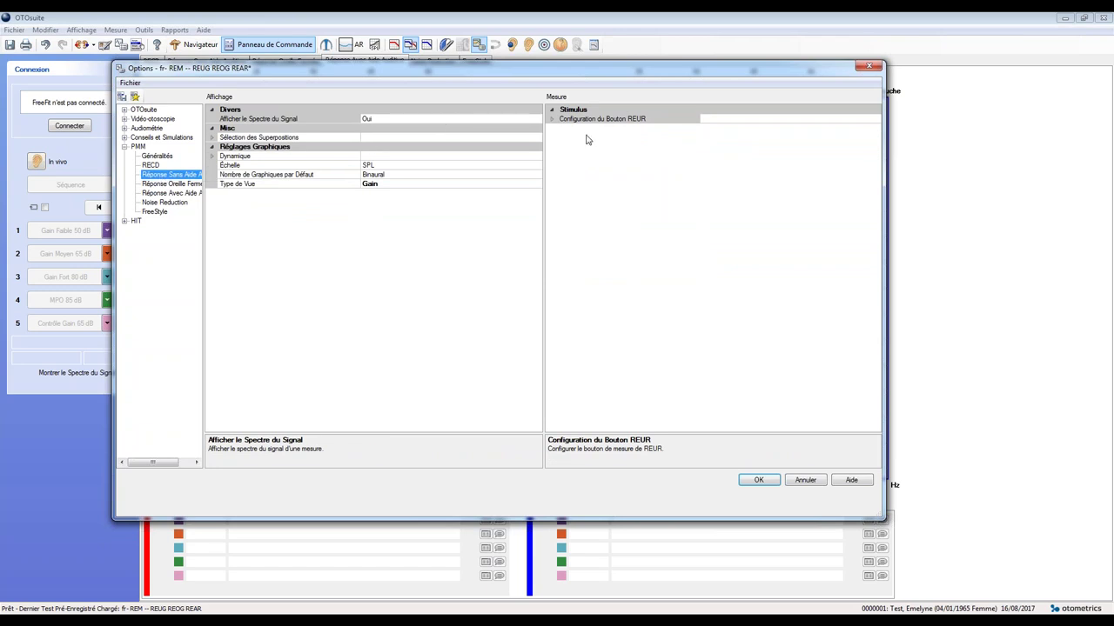
left_click(552, 119)
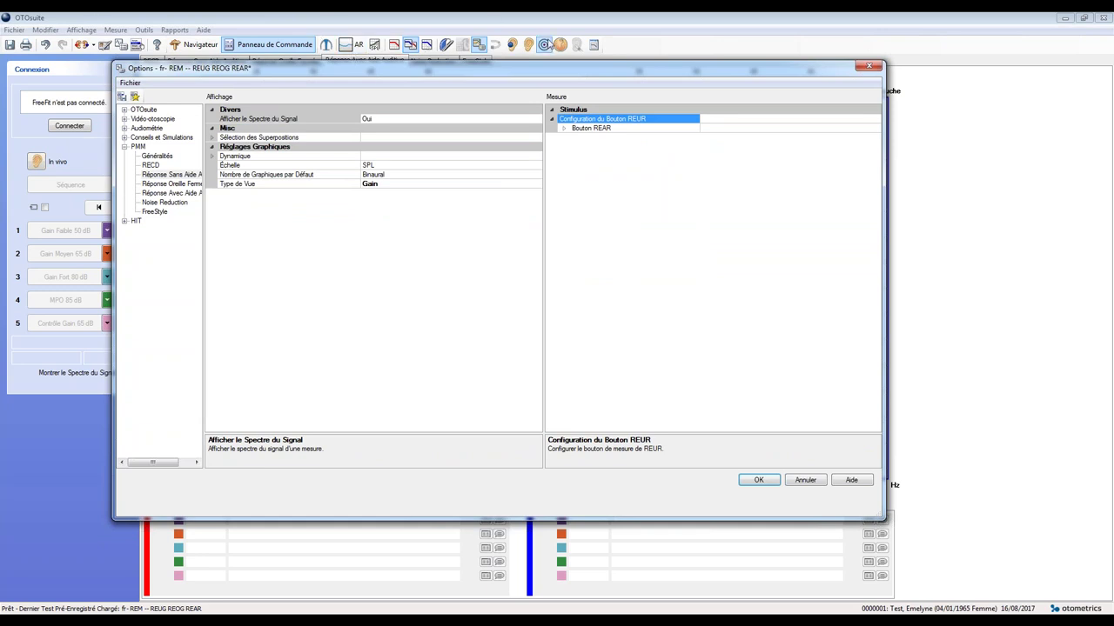
left_click(552, 121)
left_click(551, 121)
left_click(563, 128)
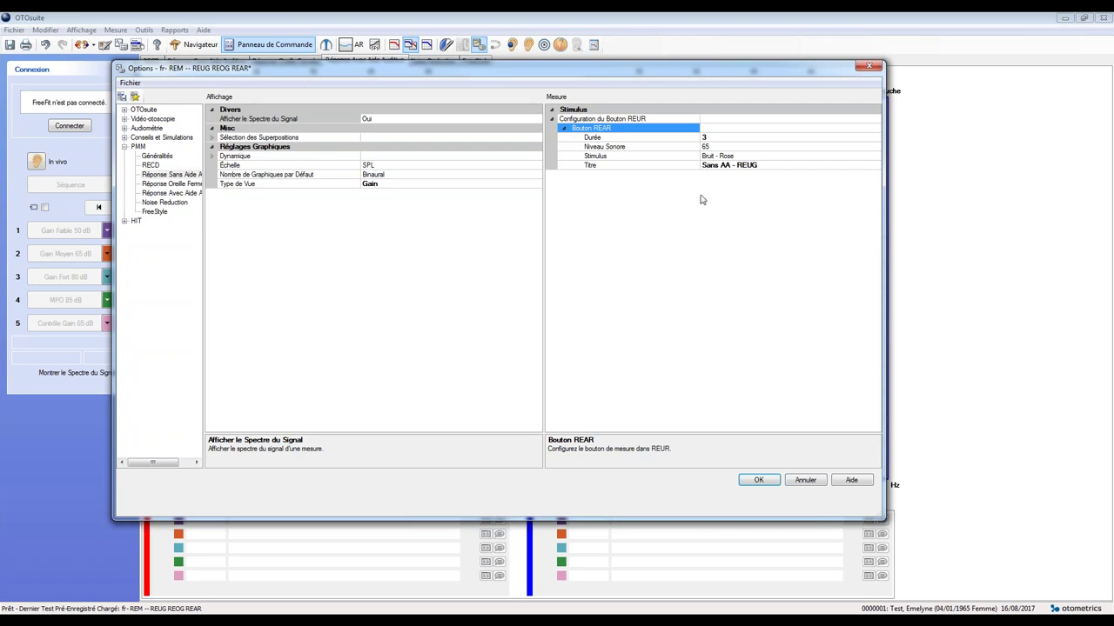
mouse_move(102, 241)
left_click(757, 156)
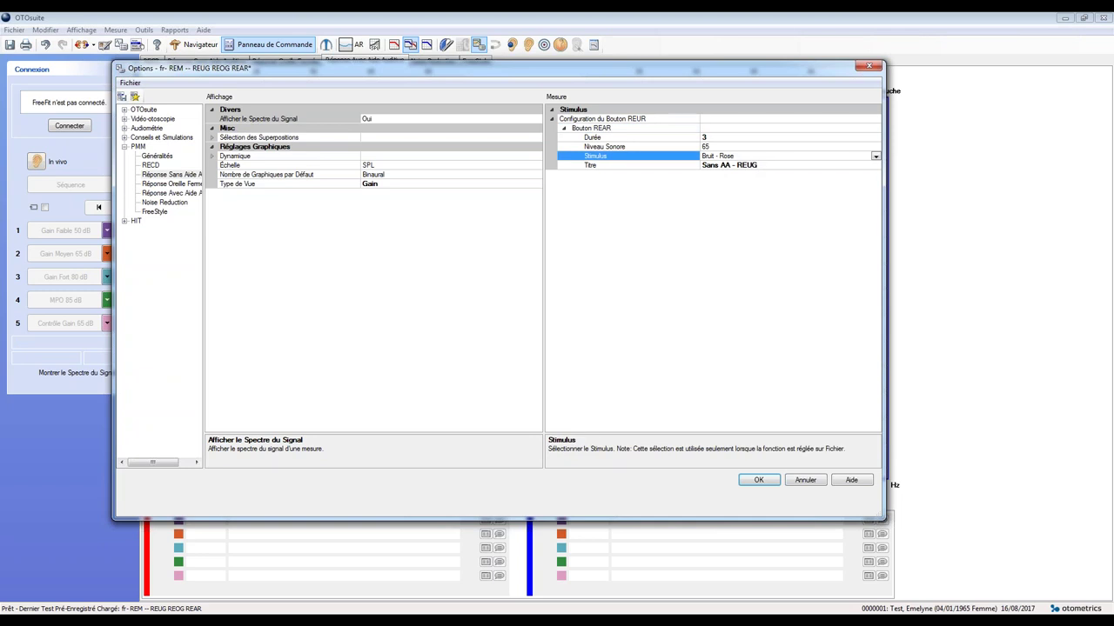
key("Up")
Examine the REOR button's stimulus settings and title in the Réponse Oreille Fermée options.
left_click(174, 184)
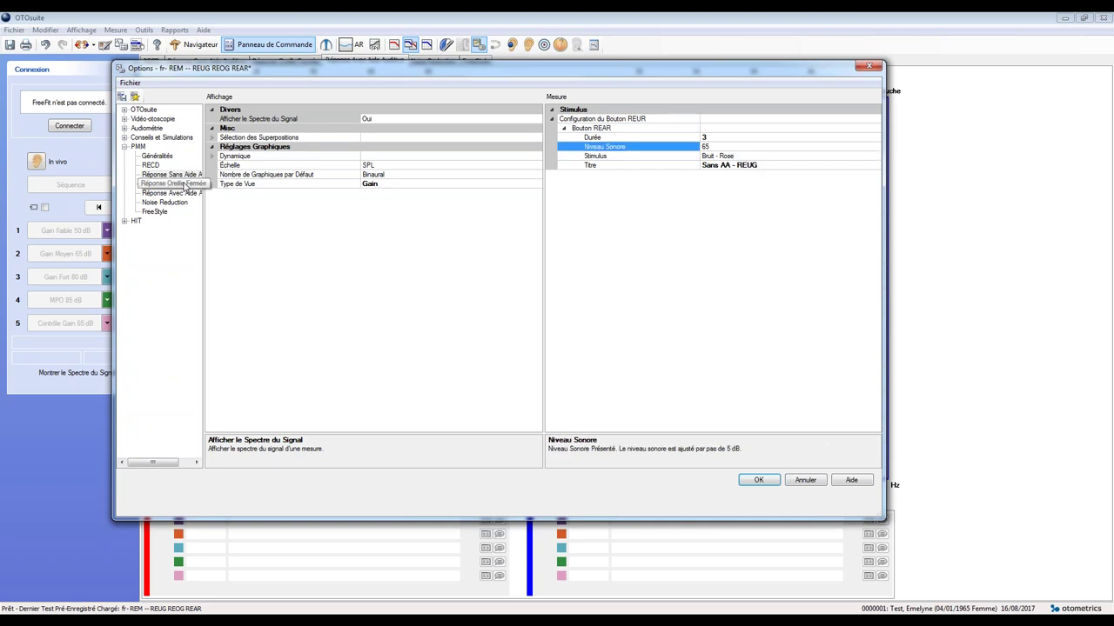
left_click(552, 119)
left_click(564, 128)
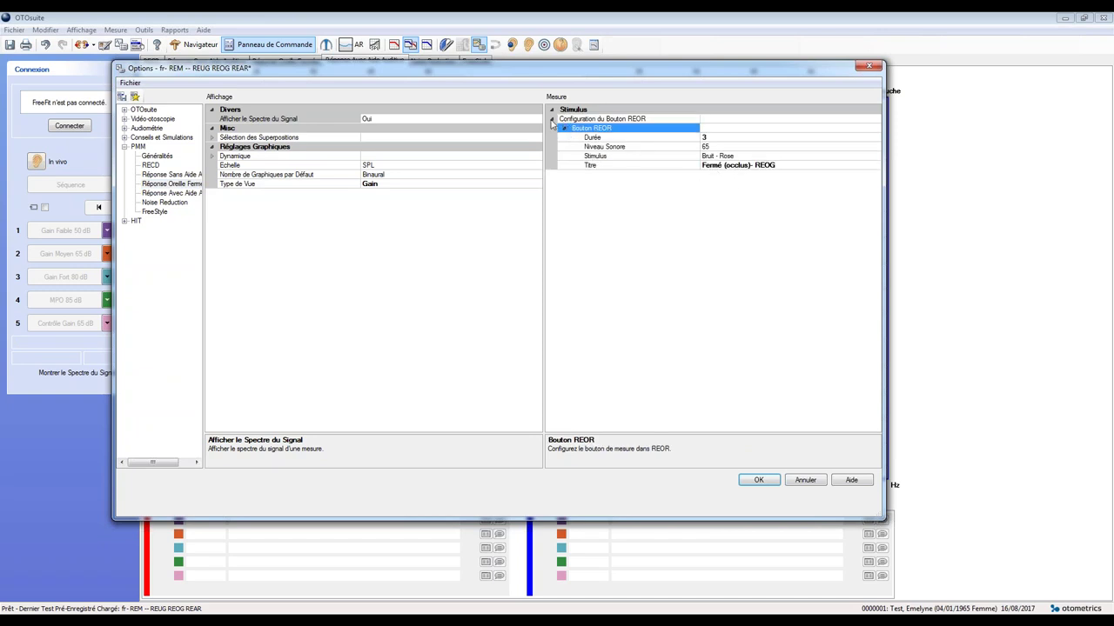
left_click(738, 165)
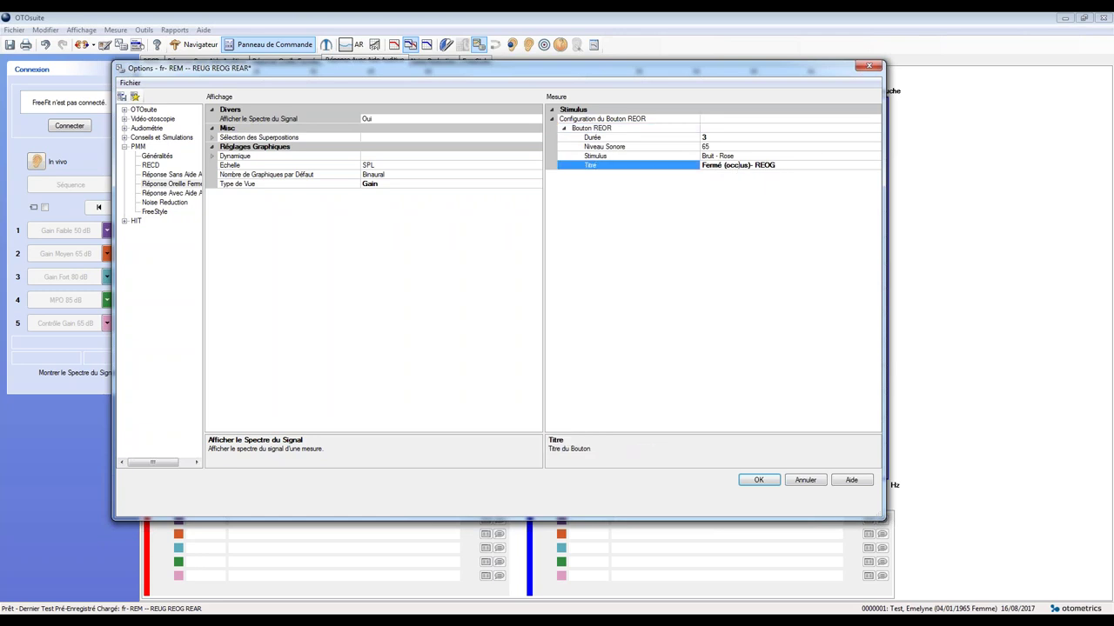
Examine the Réponse Avec Aide Auditive display options, including Sélection des Superpositions and the Dynamique ranges.
left_click(160, 193)
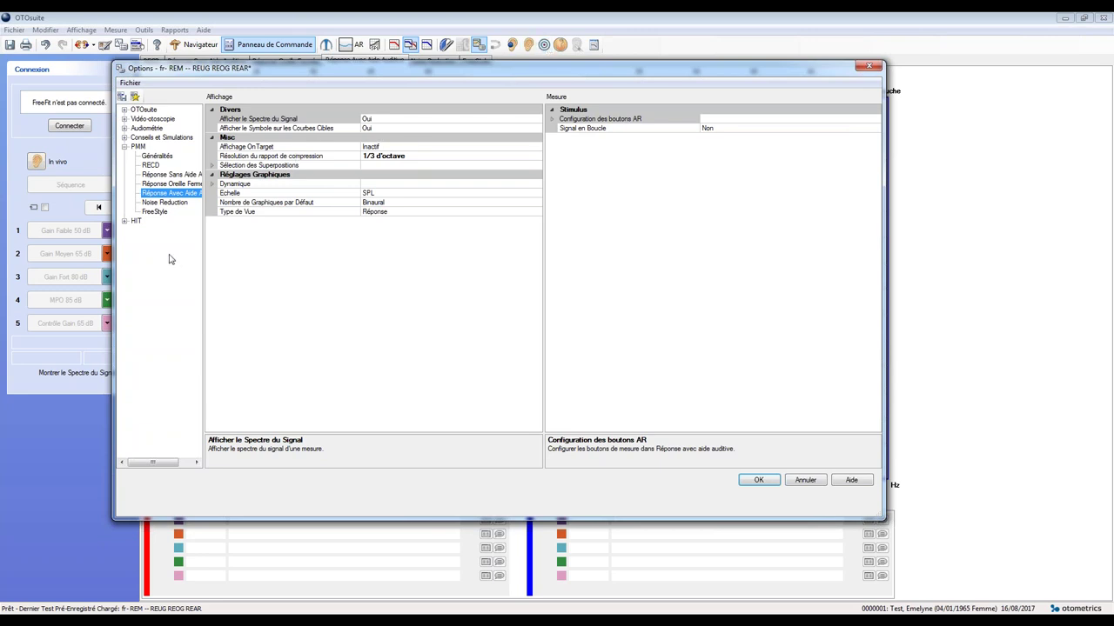
left_click(211, 166)
left_click(212, 165)
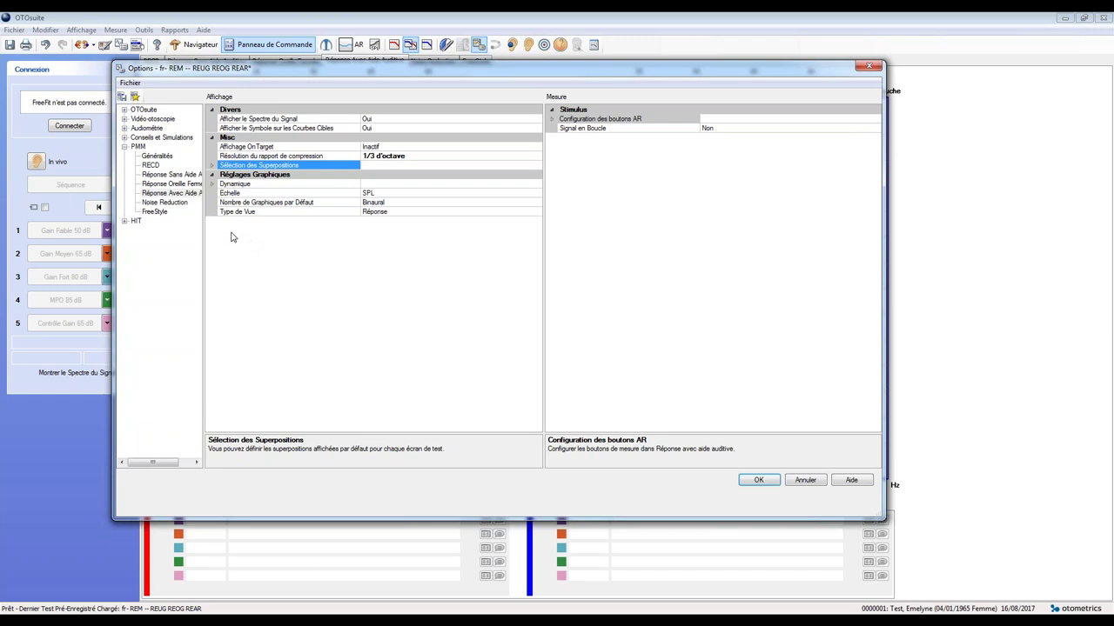
left_click(211, 184)
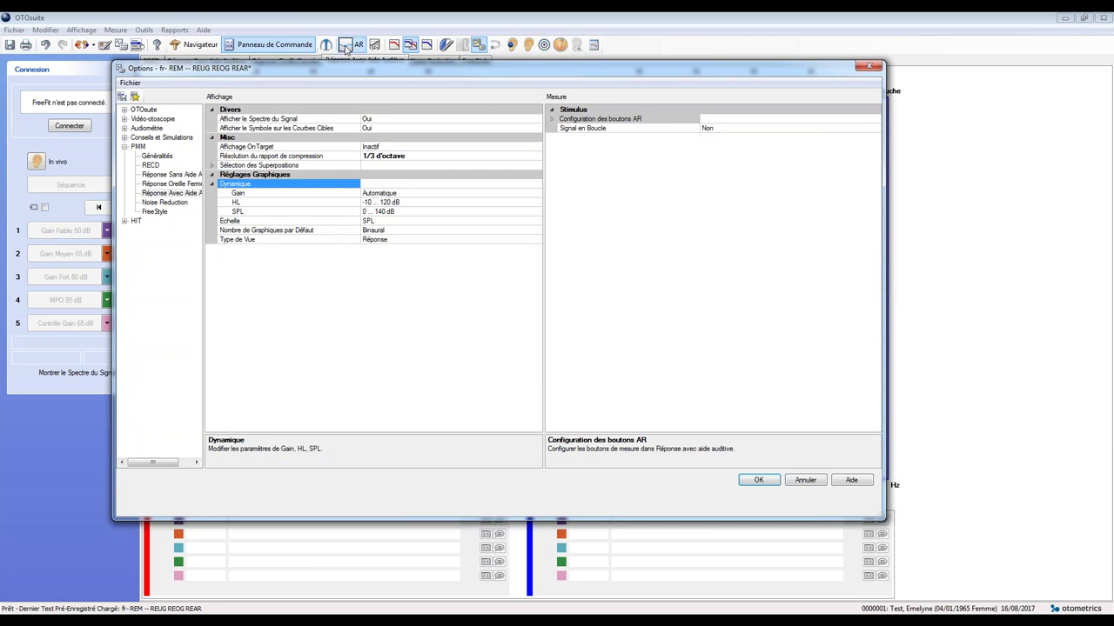
Examine the stimulus configuration of Bouton AR 1 and Bouton AR 2 for the aided response.
left_click(552, 119)
left_click(562, 130)
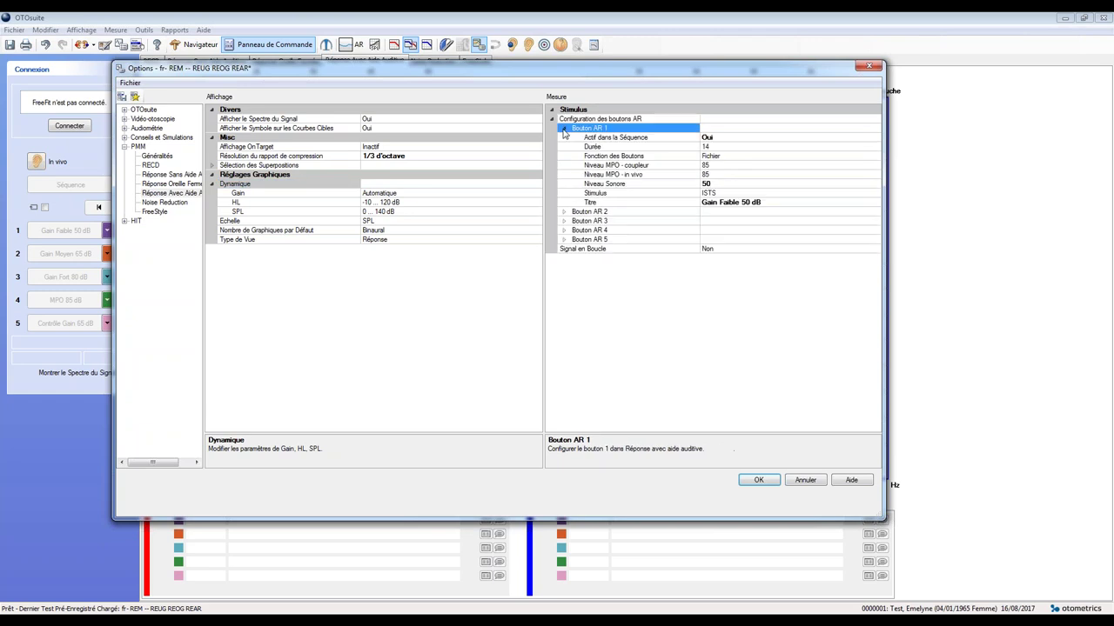
left_click(564, 213)
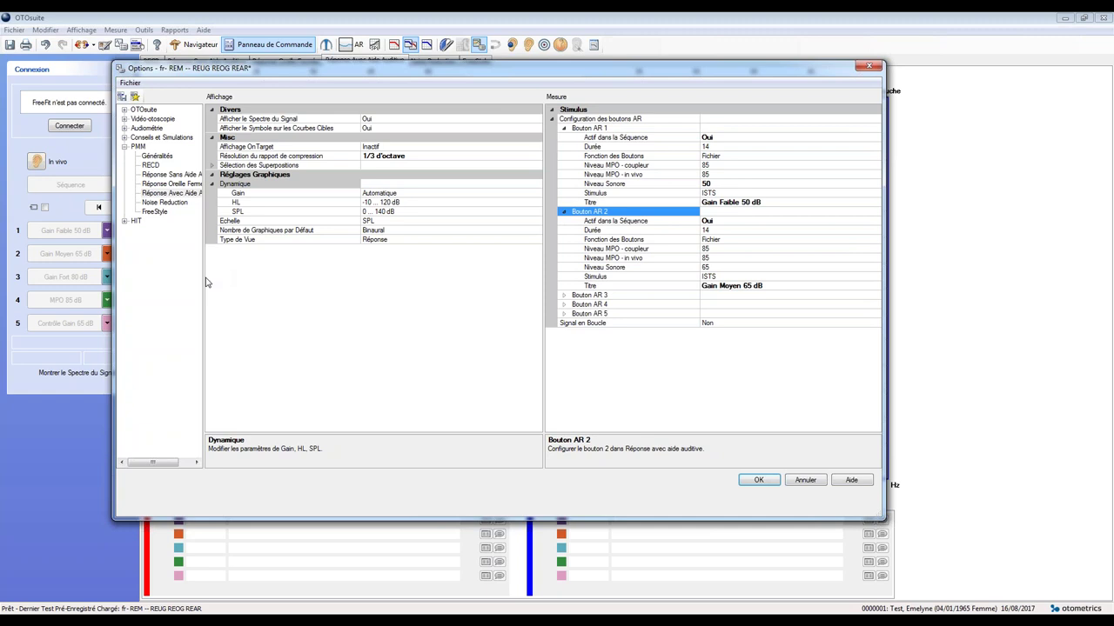
mouse_move(65, 231)
Set the compression ratio resolution (Résolution du rapport de compression) for the aided response to 1/3 d'octave.
left_click(414, 158)
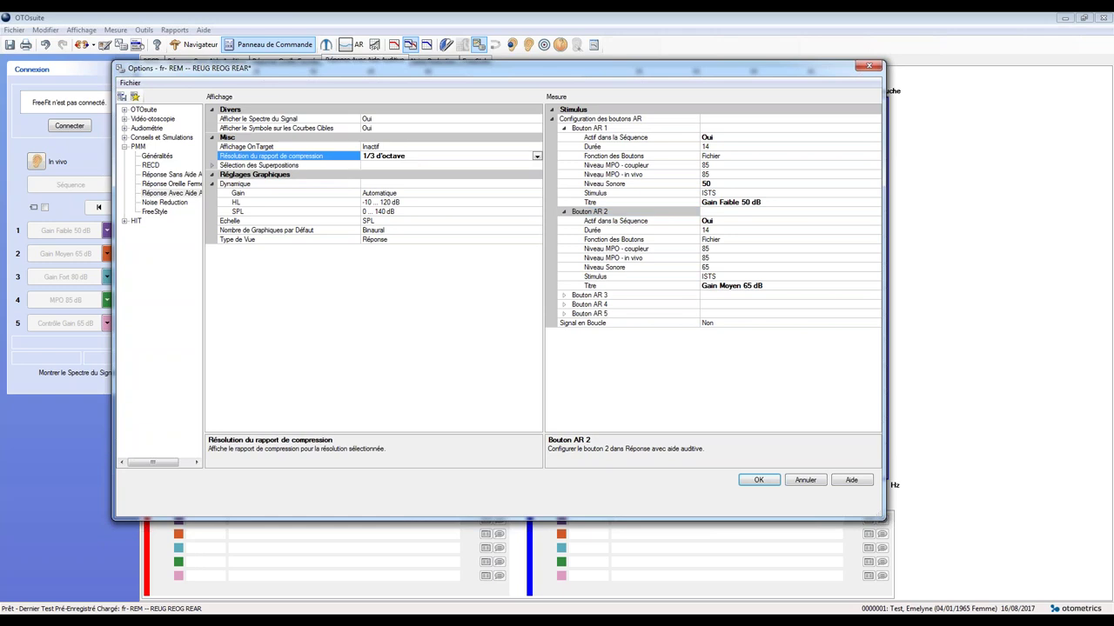
left_click(537, 157)
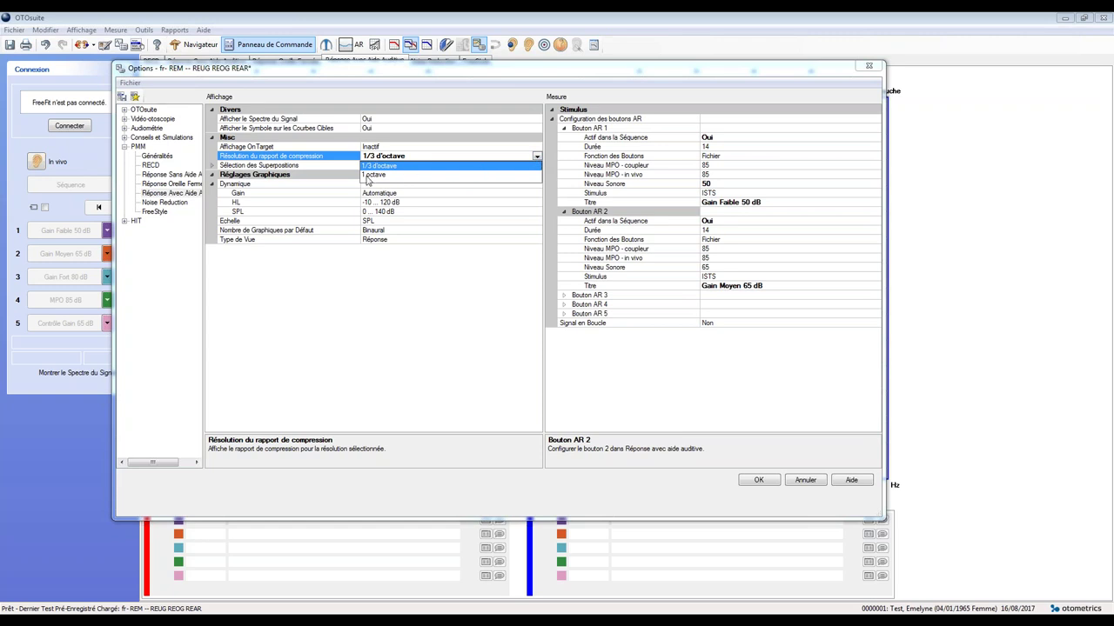
left_click(403, 165)
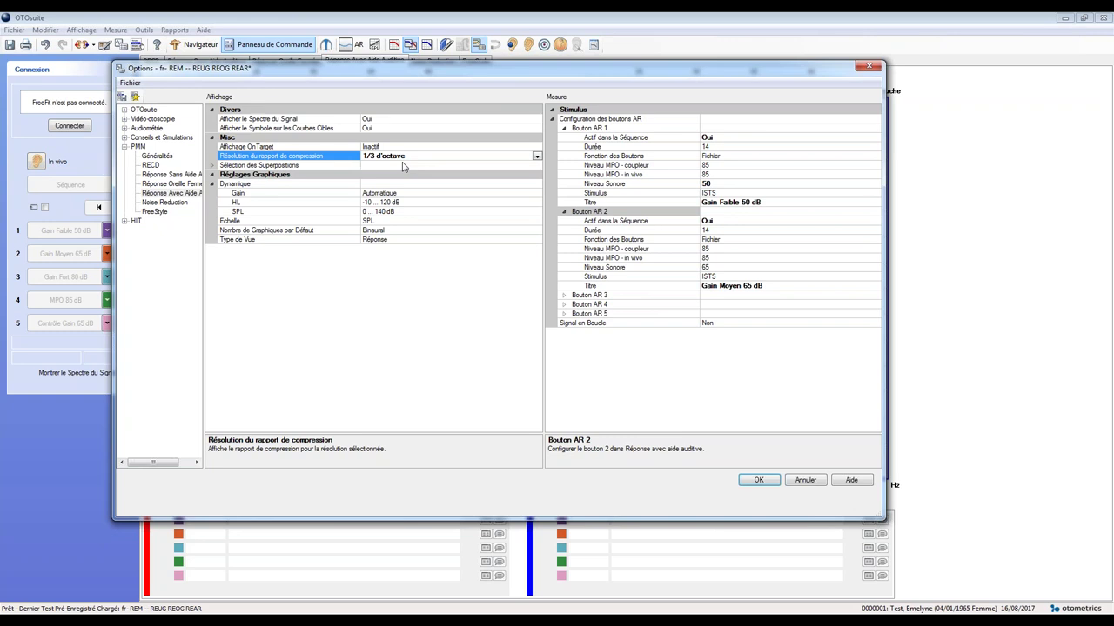
Choose the curve resolution (Résolution de la Courbe) in the FreeStyle options and apply the PMM options.
left_click(154, 213)
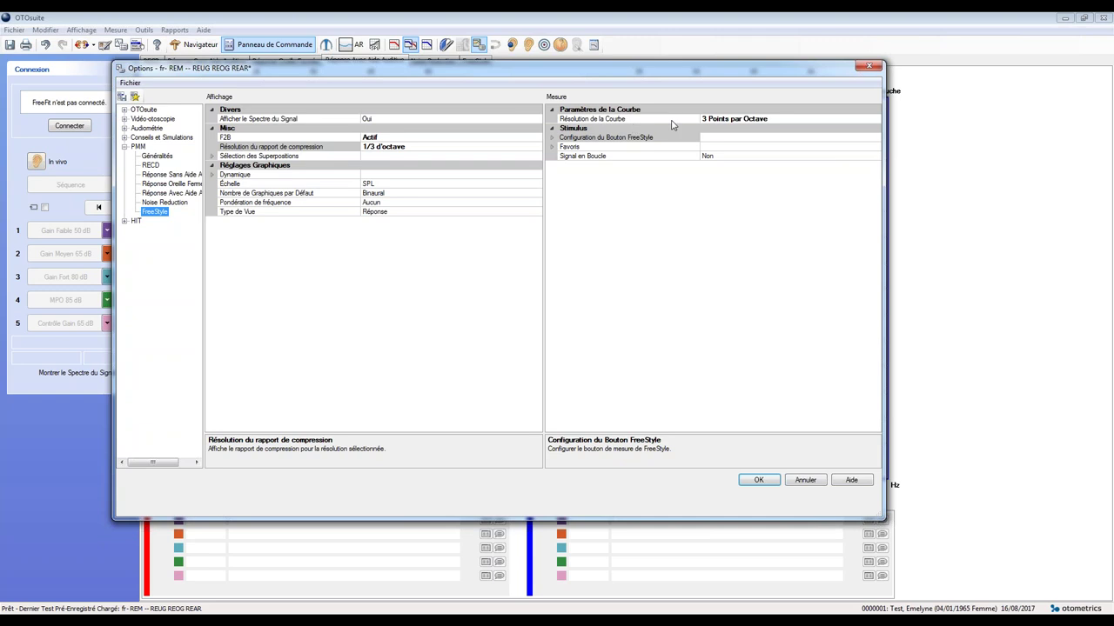
left_click(796, 121)
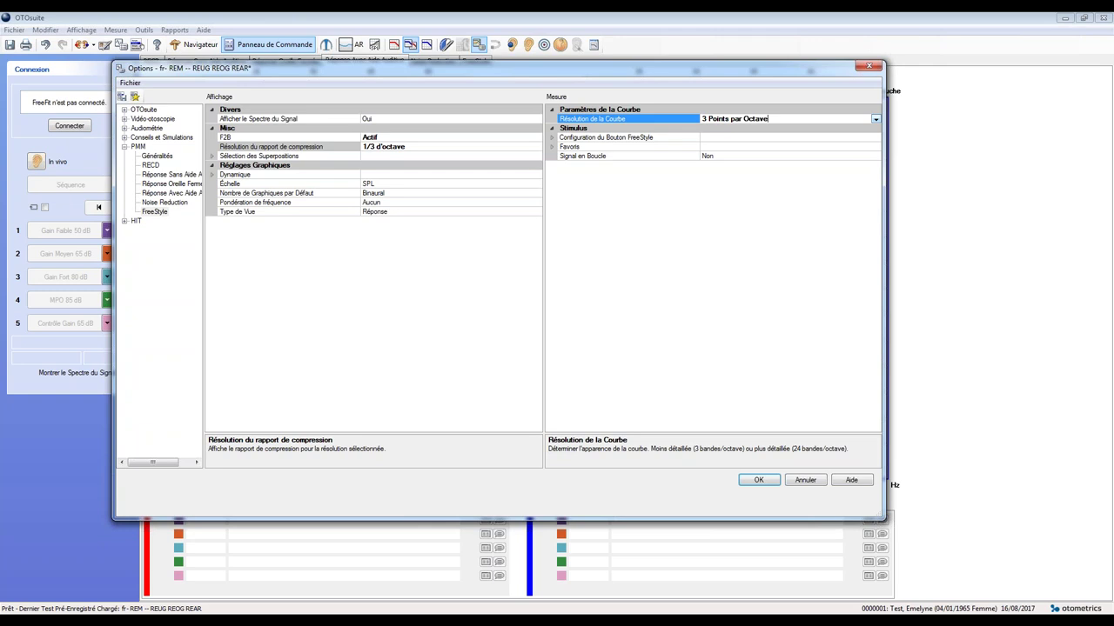
left_click(875, 118)
left_click(754, 139)
left_click(758, 481)
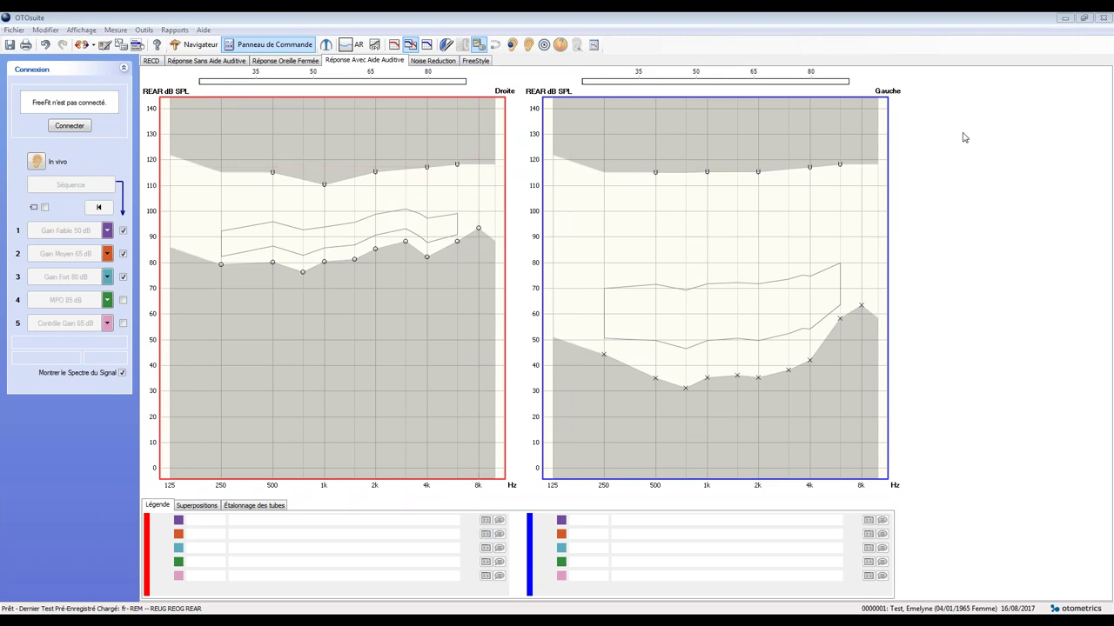
Display the Noise Reduction test and examine the signal options of Noise Reduction 1, its curve controls and the test duration.
left_click(438, 62)
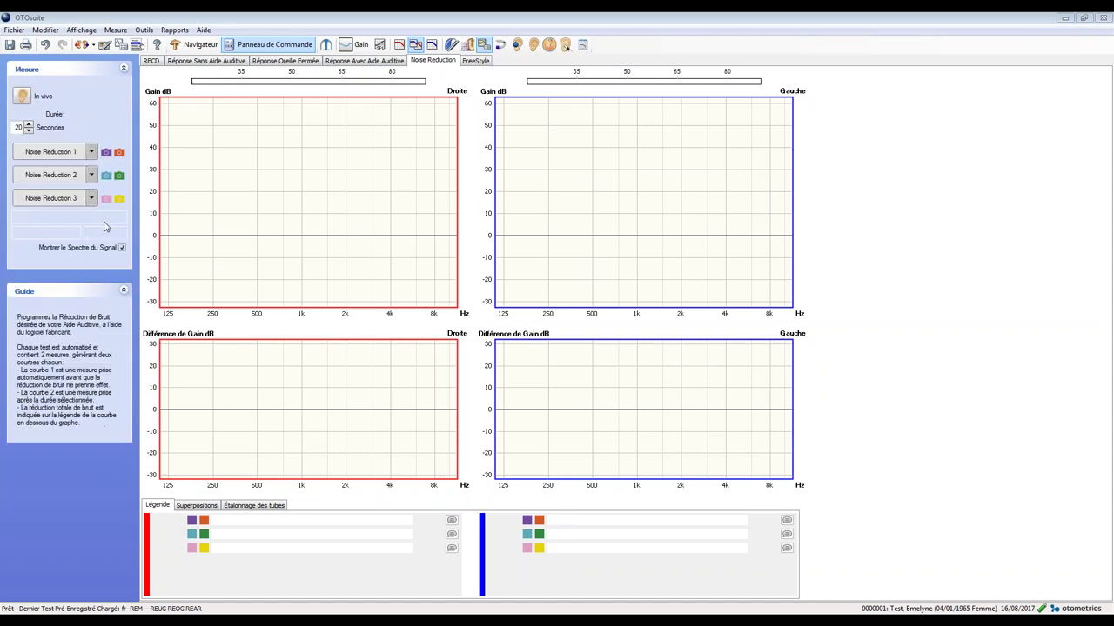
left_click(94, 153)
mouse_move(143, 181)
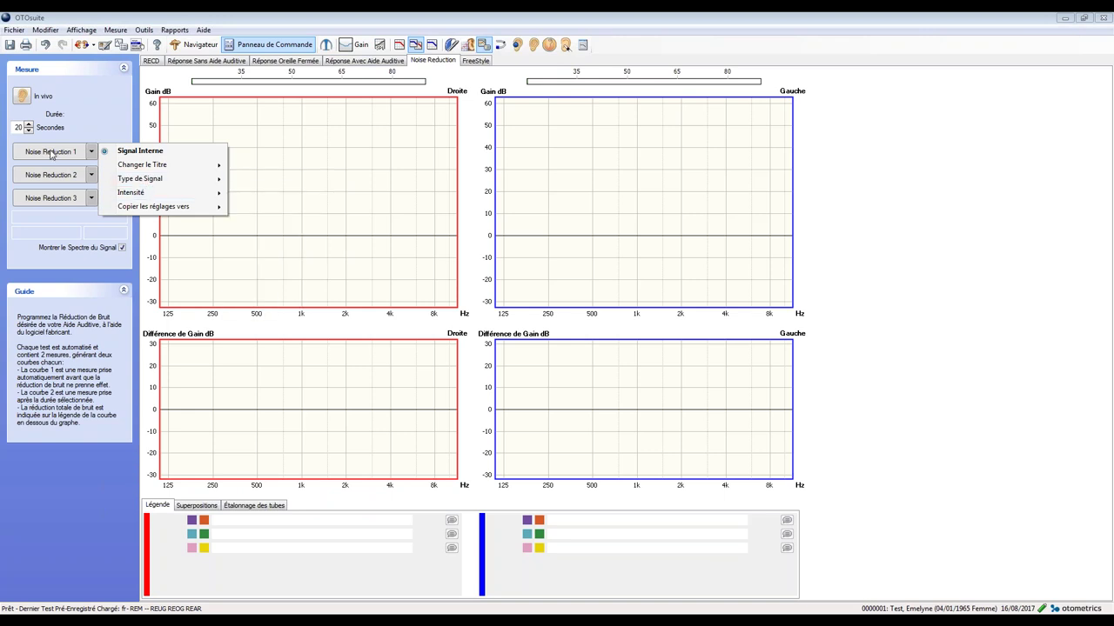
left_click(91, 153)
left_click(92, 154)
mouse_move(126, 193)
left_click(117, 121)
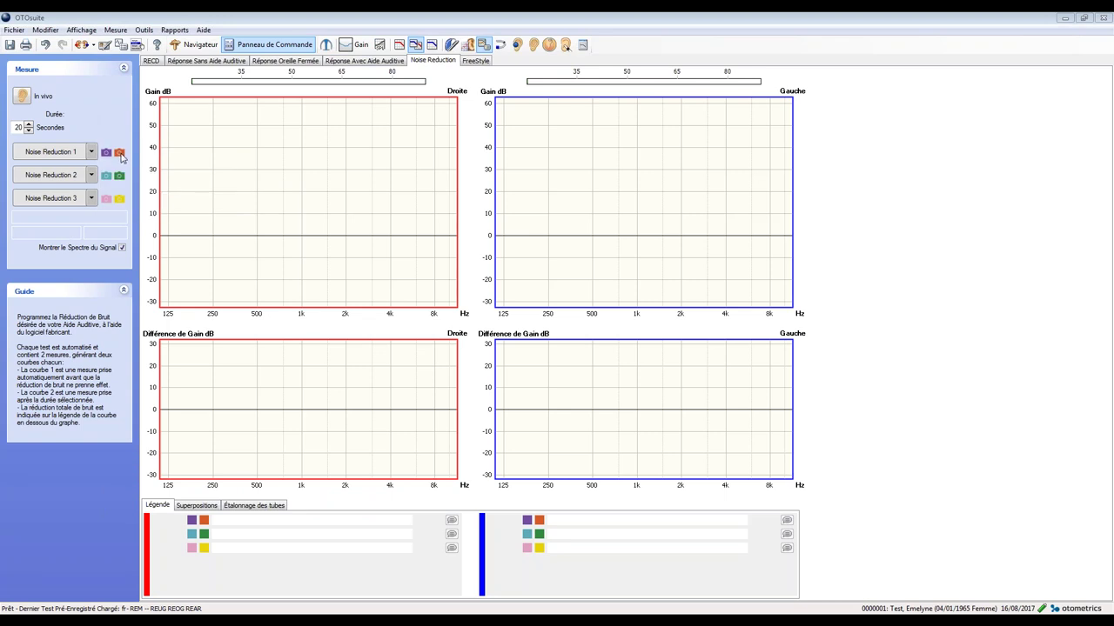
left_click(120, 154)
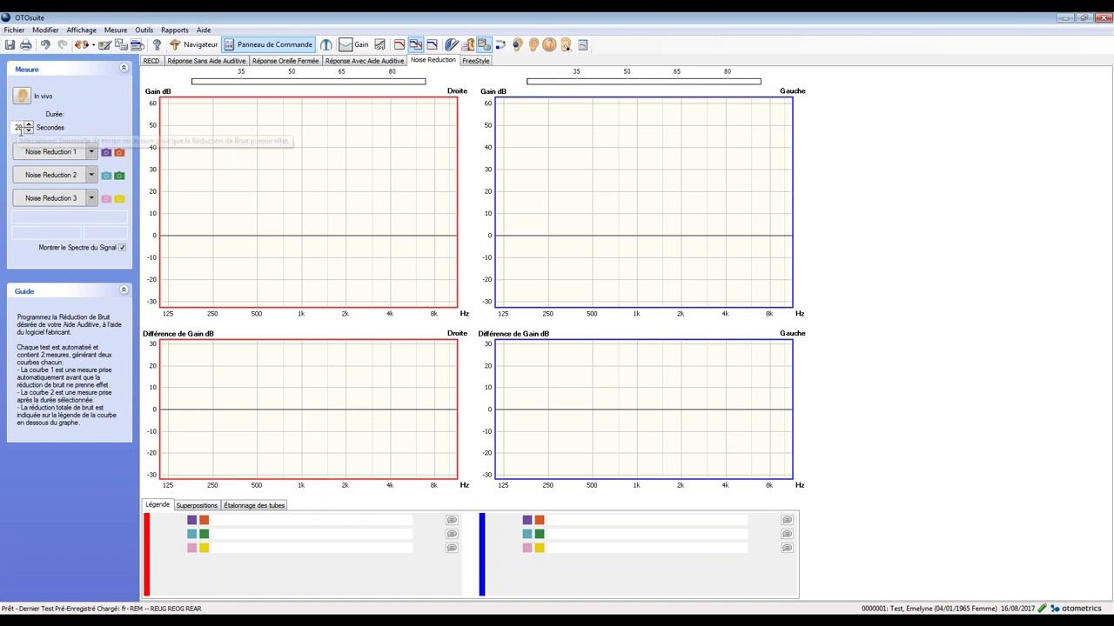
mouse_move(70, 154)
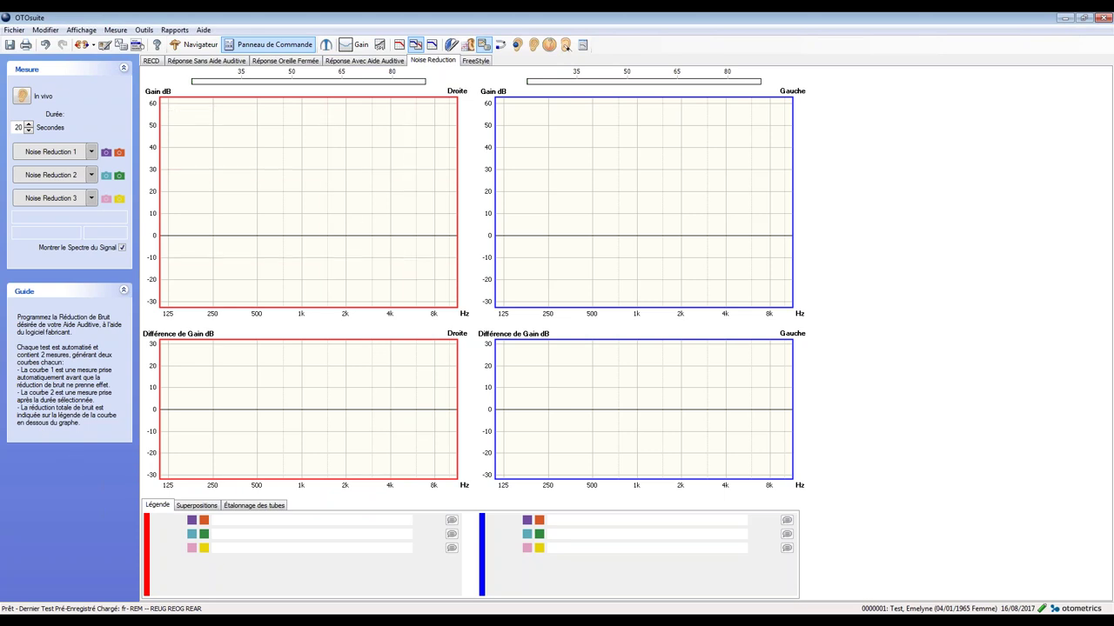
Load the special PMM test "1. Default Settings" from the pre-recorded test library and display the FreeStyle test.
left_click(475, 61)
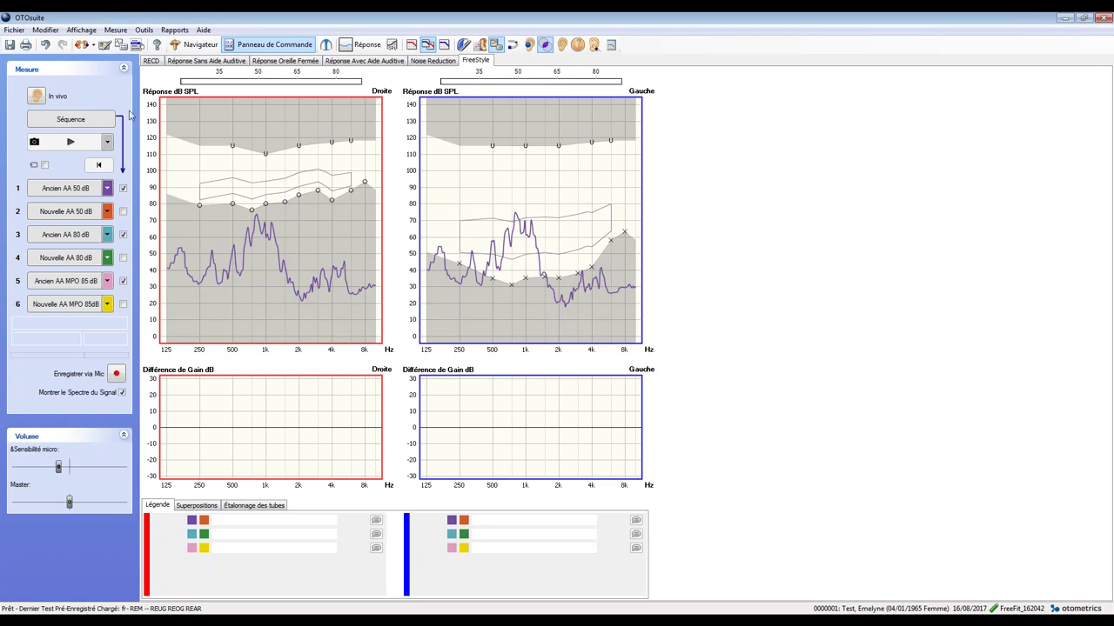
left_click(140, 48)
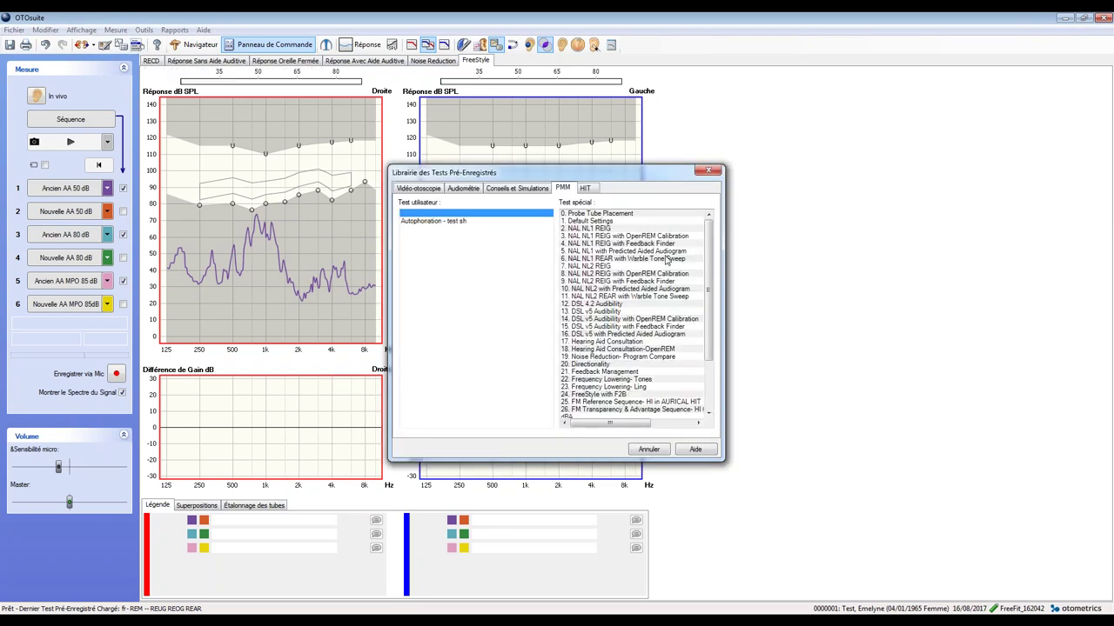
left_click(608, 223)
double_click(608, 223)
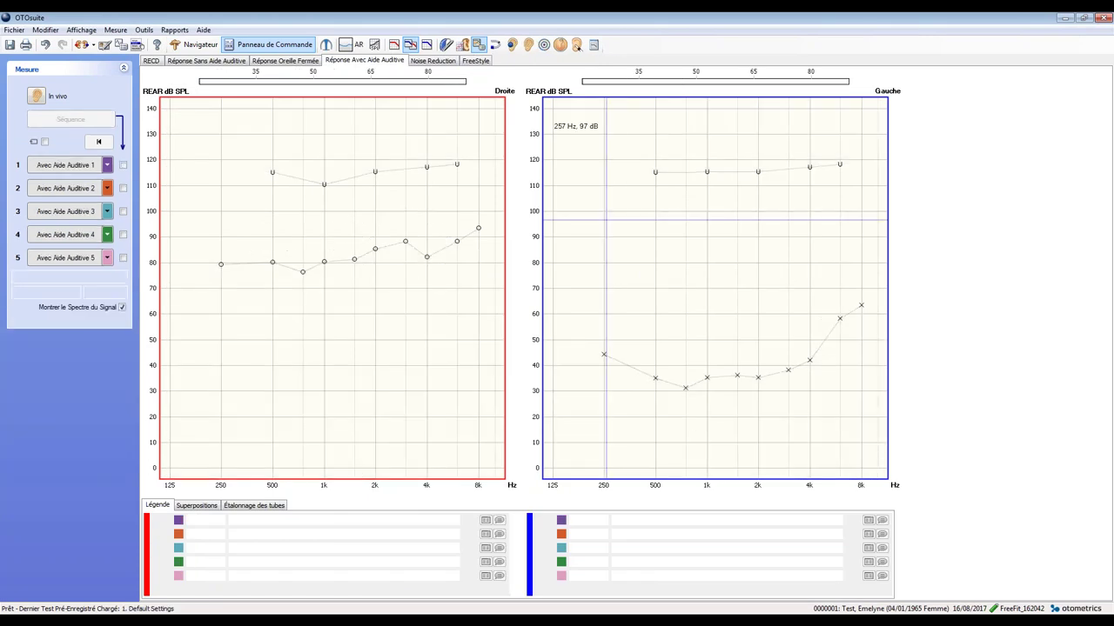
left_click(475, 61)
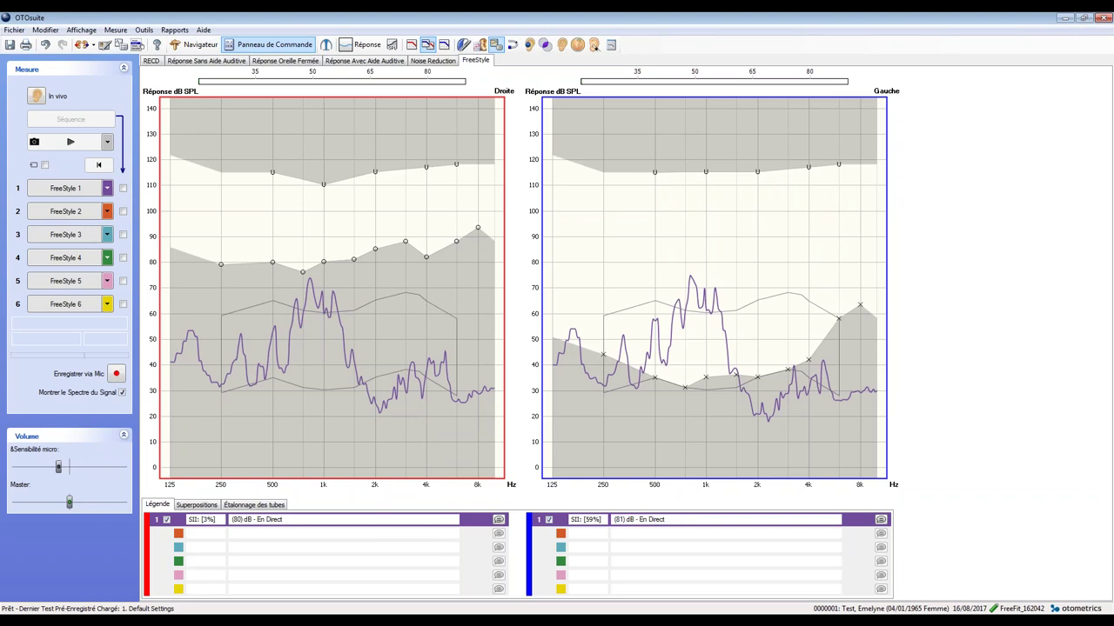
left_click(98, 165)
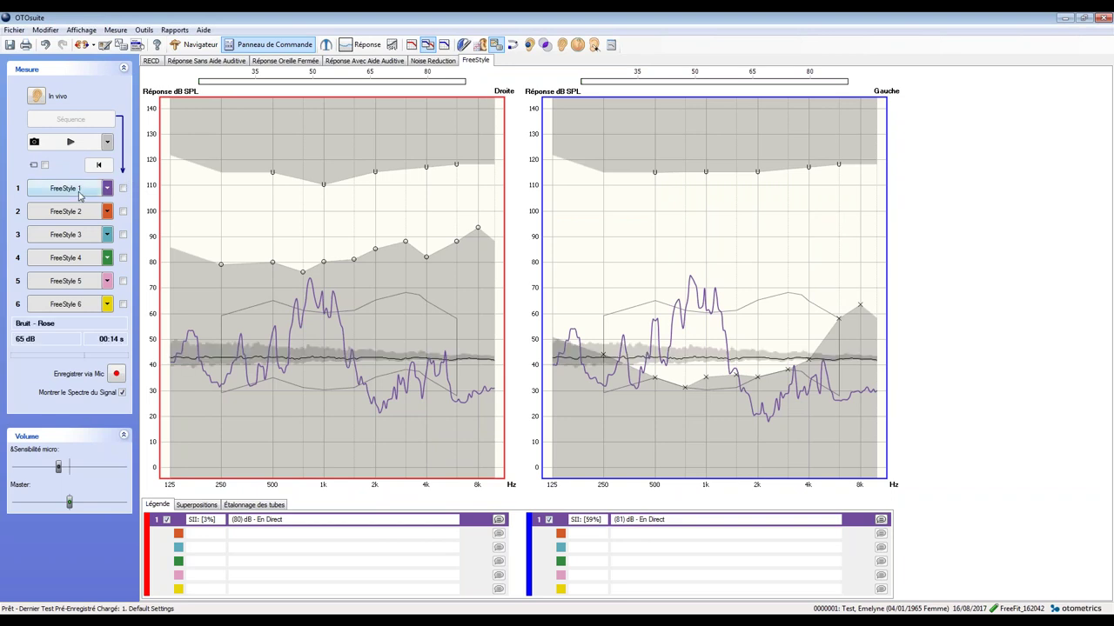
Rename the FreeStyle 1 measurement as AUTOPHONATION.
left_click(106, 189)
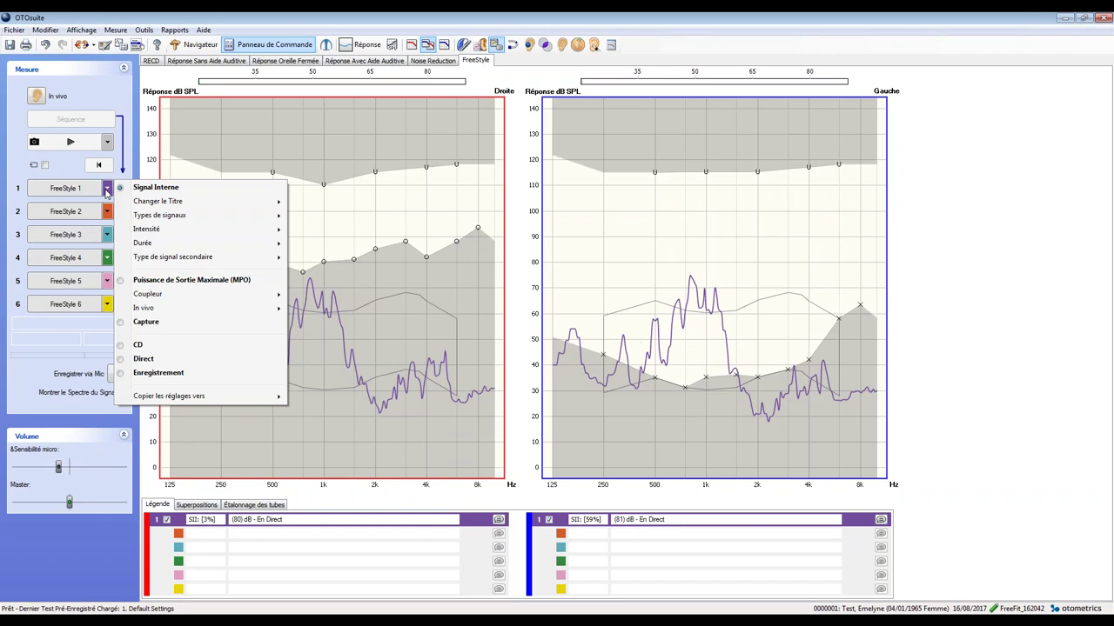
mouse_move(174, 205)
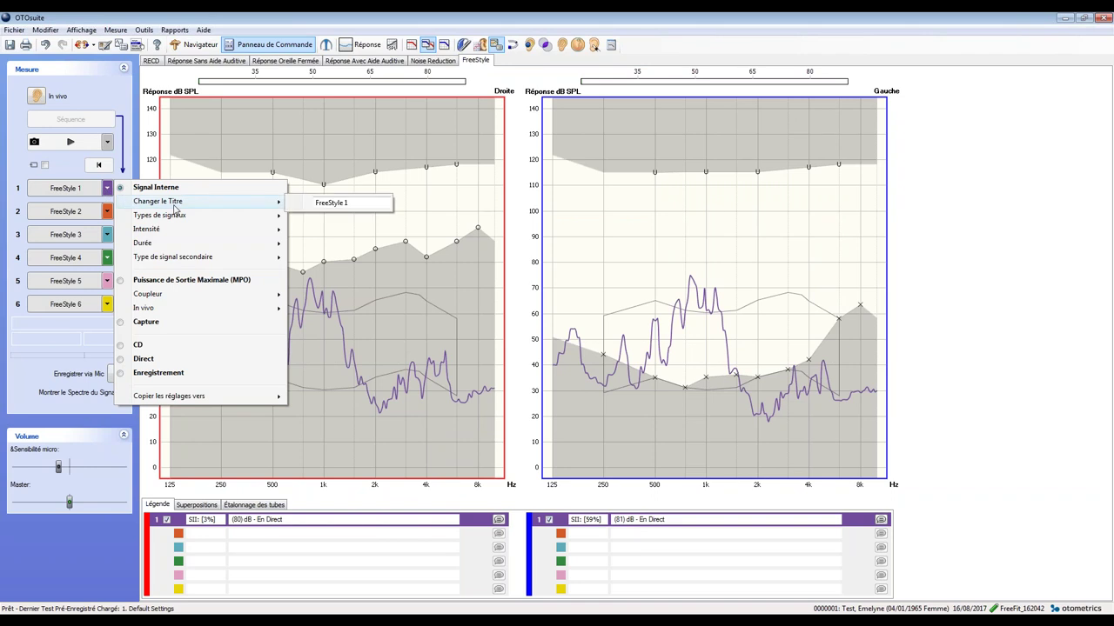
left_click(354, 202)
key("Caps_Lock")
type("AU")
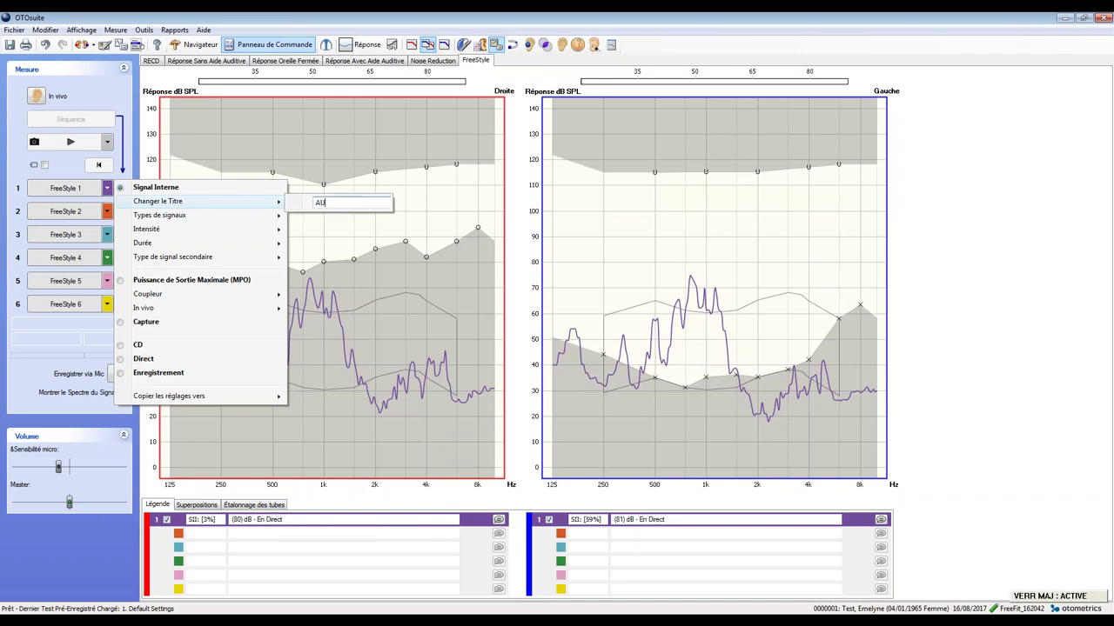
type("TOPHONAT")
key("Caps_Lock")
type("ION")
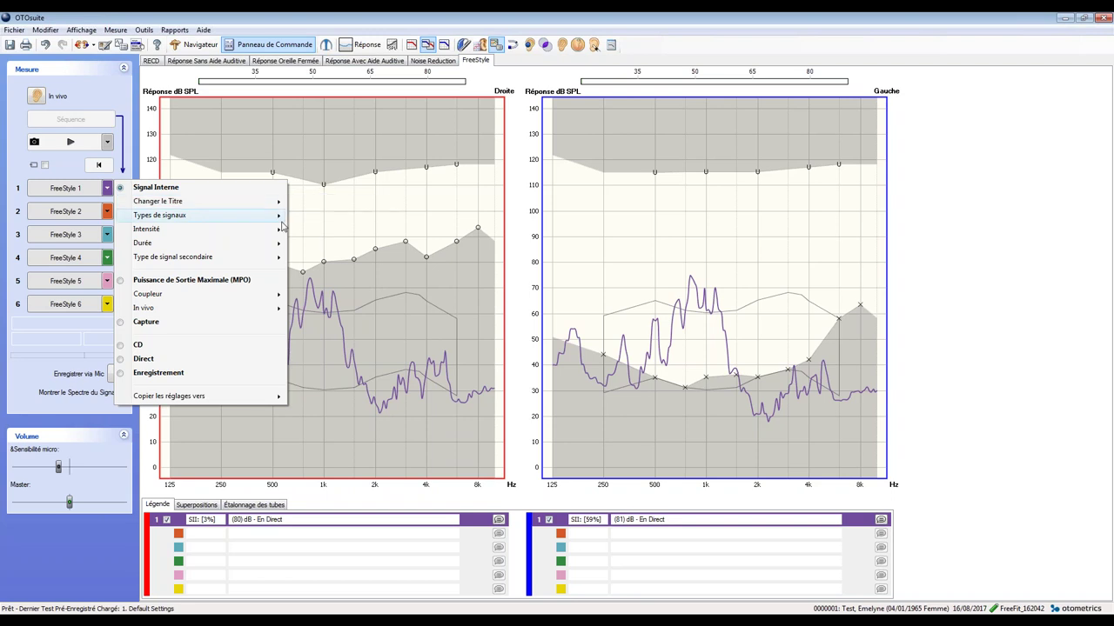
Set the signal source of the AUTOPHONATION measurement to Direct.
mouse_move(281, 226)
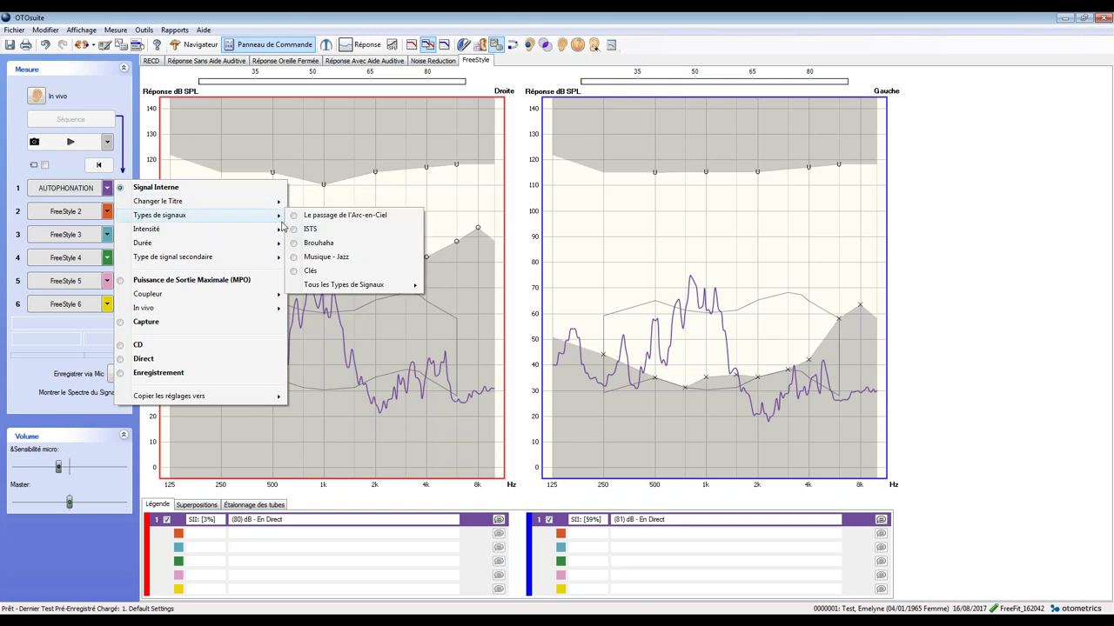
mouse_move(212, 205)
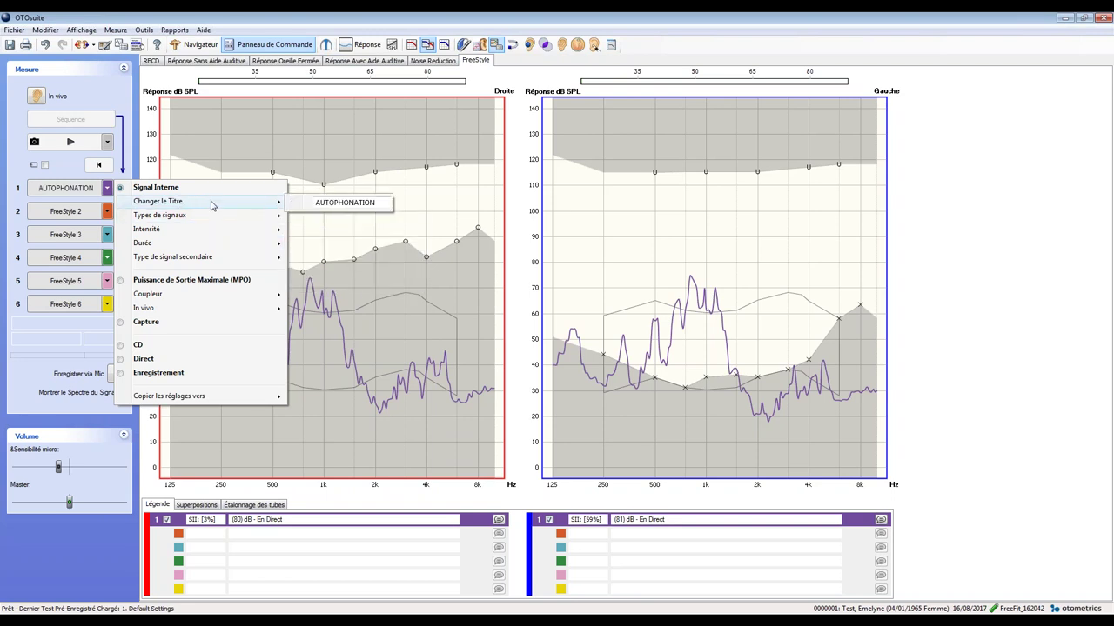
mouse_move(191, 223)
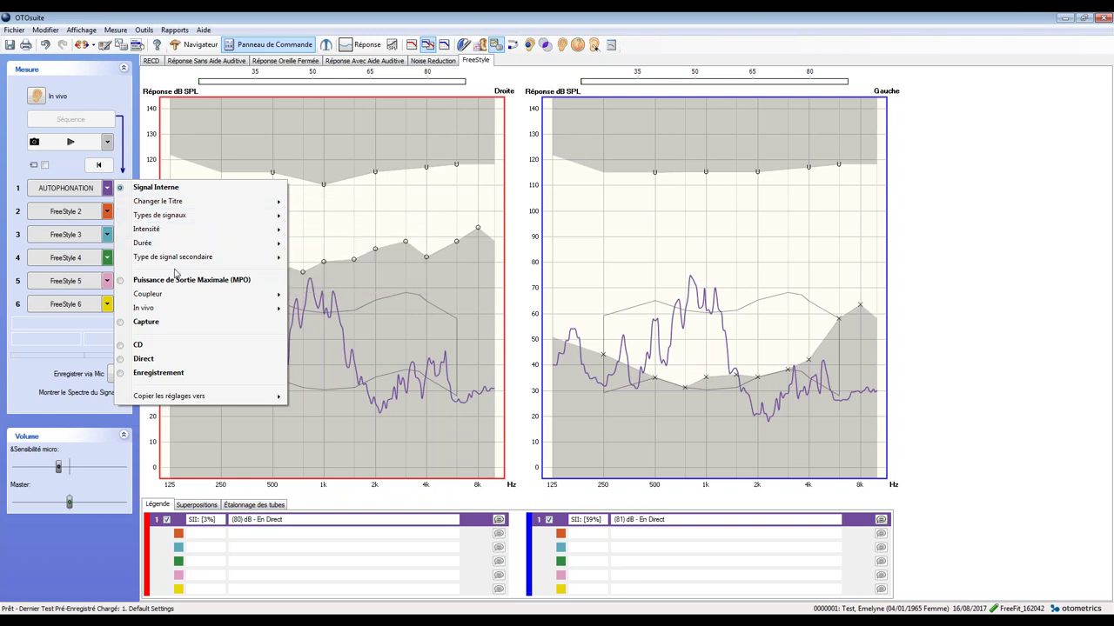
left_click(121, 360)
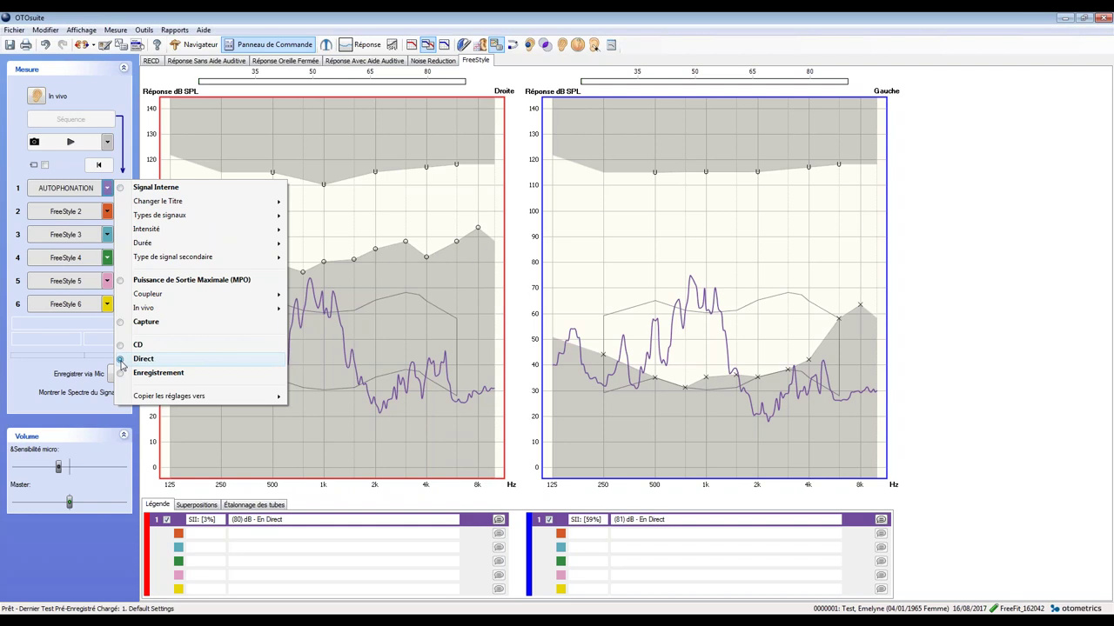
left_click(108, 371)
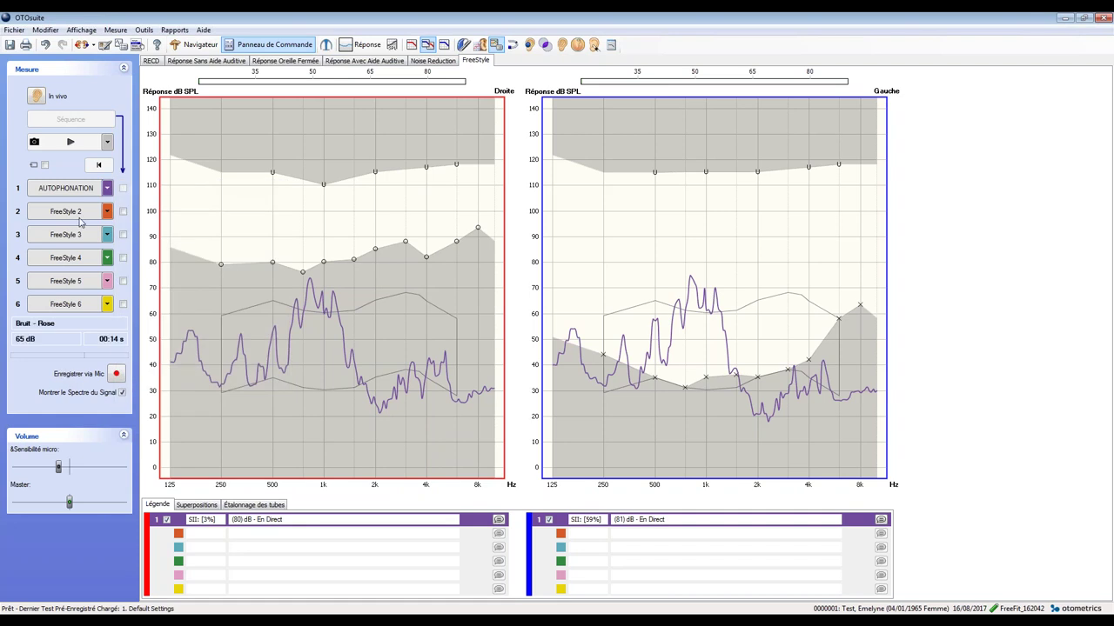
Run the AUTOPHONATION live measurement twice, stopping each run once the voice curve is captured.
left_click(65, 188)
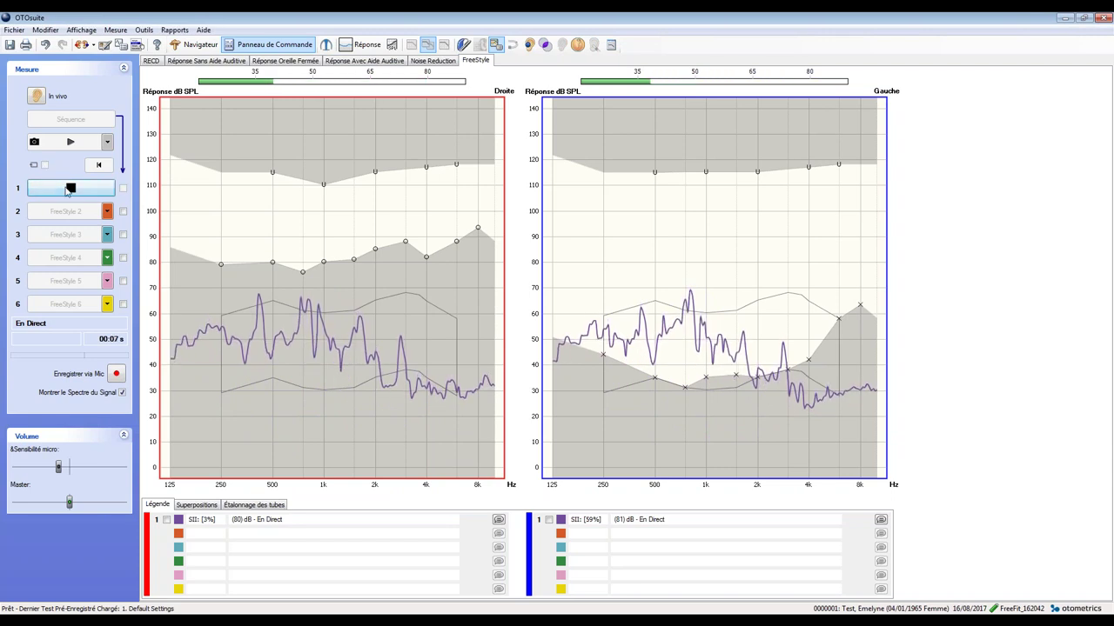
left_click(71, 189)
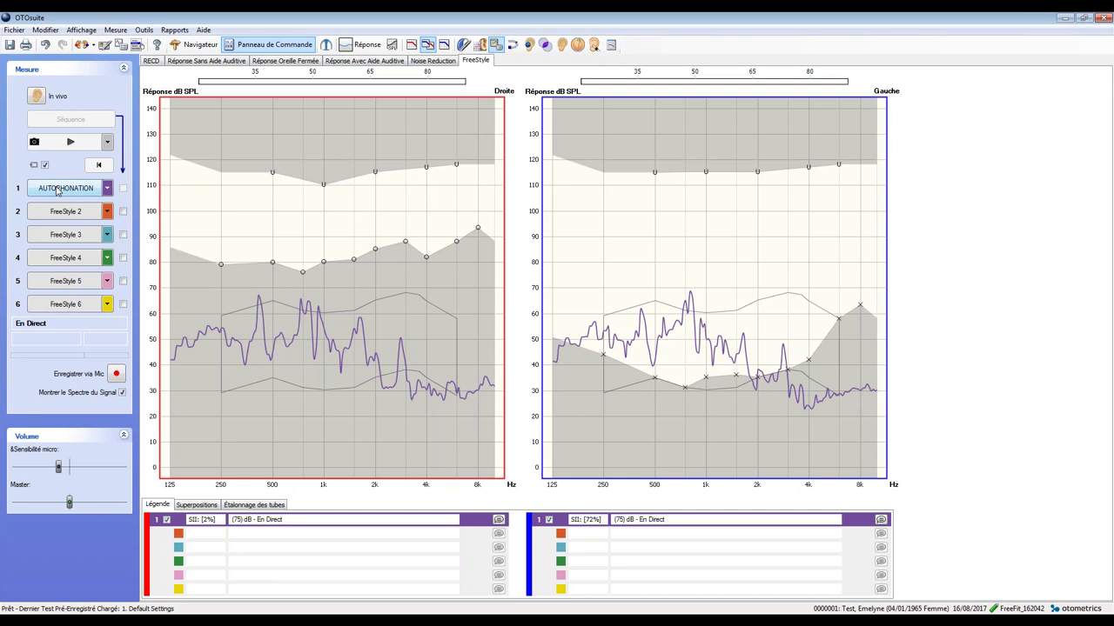
left_click(57, 191)
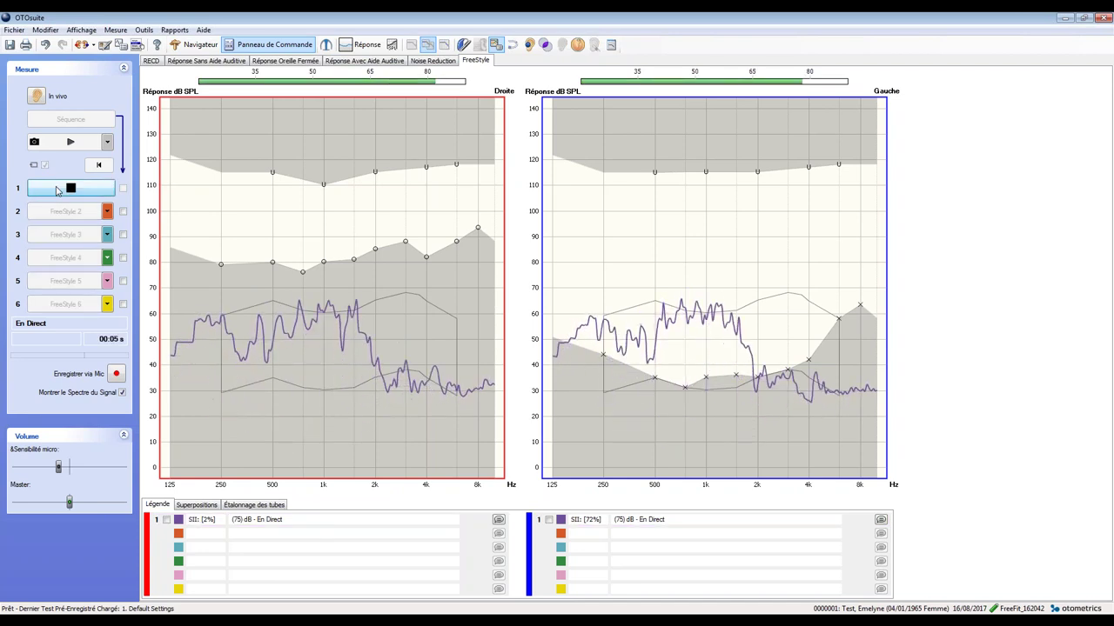
left_click(58, 190)
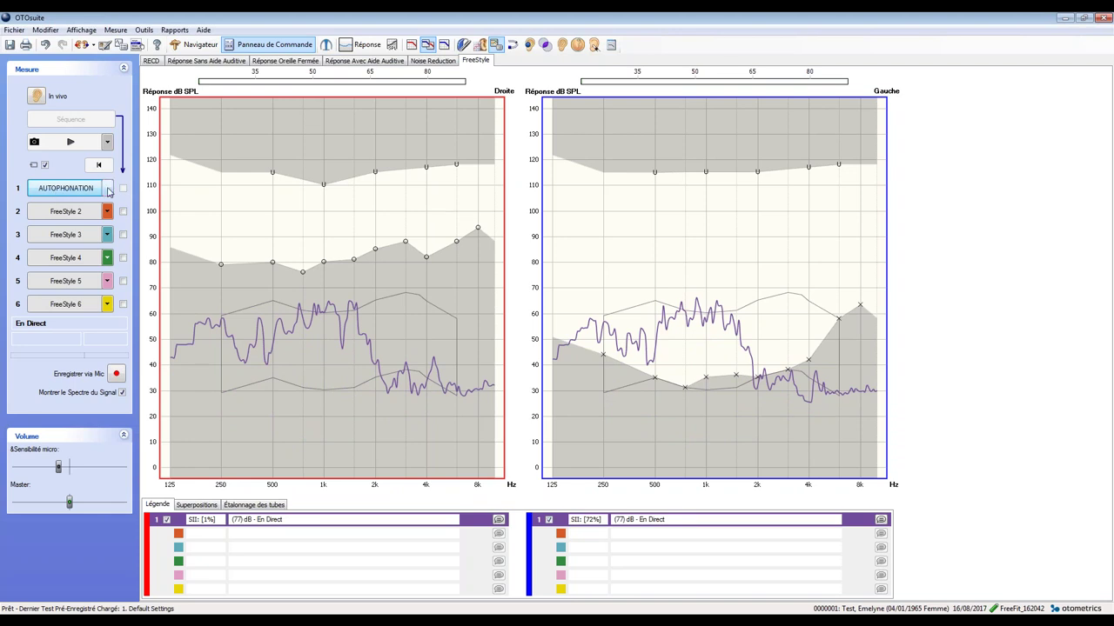
Enable the Personnalisé overlay for the FreeStyle graphs.
left_click(107, 188)
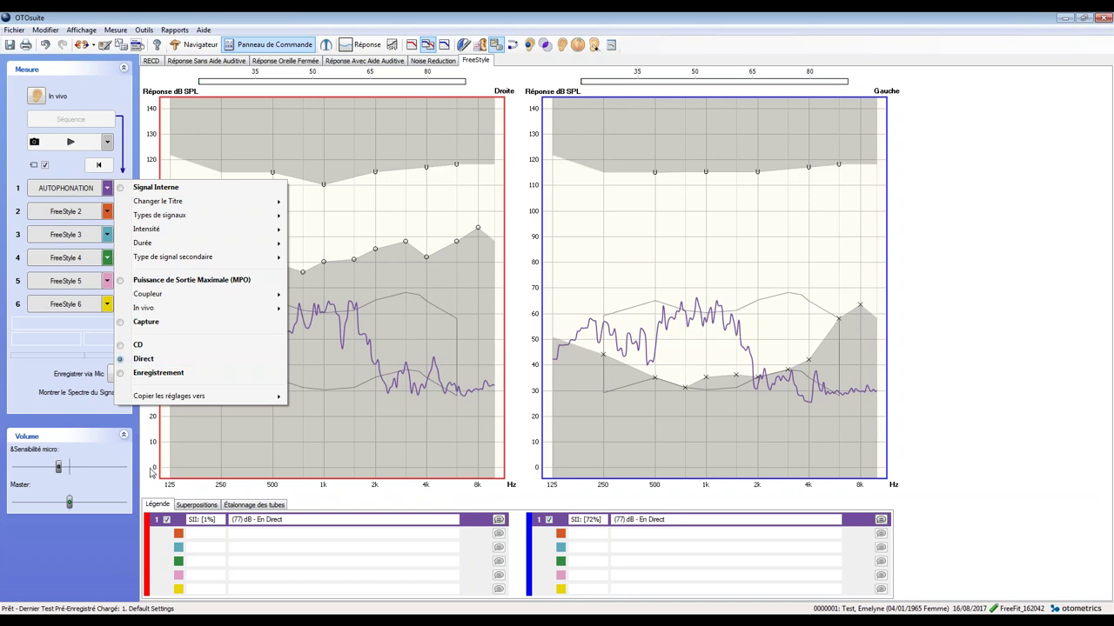
left_click(196, 505)
left_click(196, 506)
left_click(154, 564)
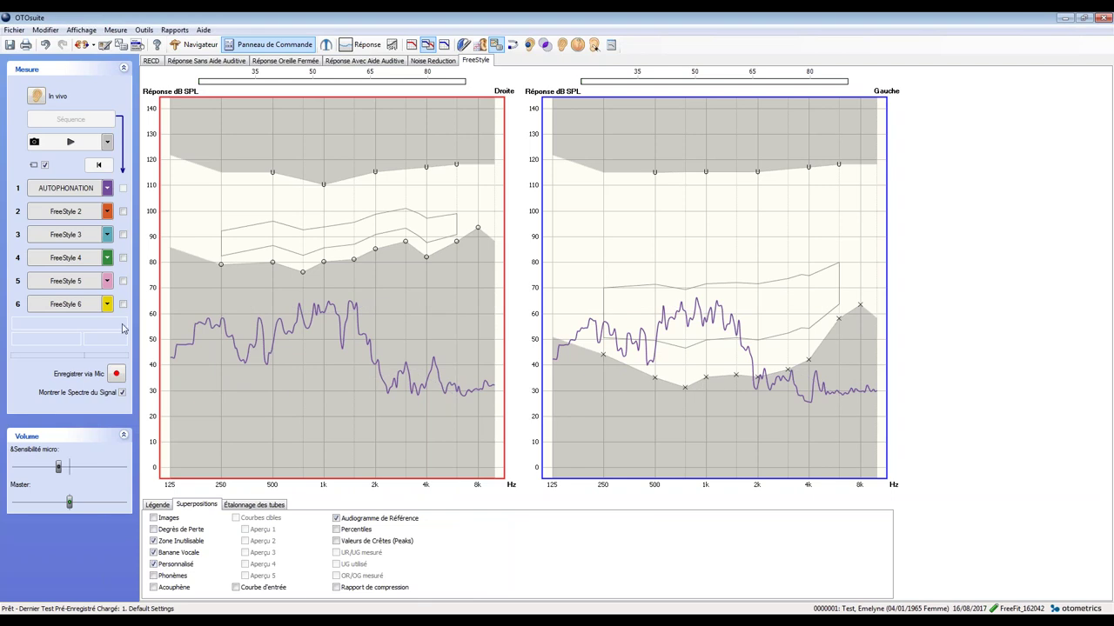
Rename the FreeStyle 2 measurement as TEST SH.
left_click(107, 212)
mouse_move(252, 225)
left_click(367, 226)
type("TEST SH")
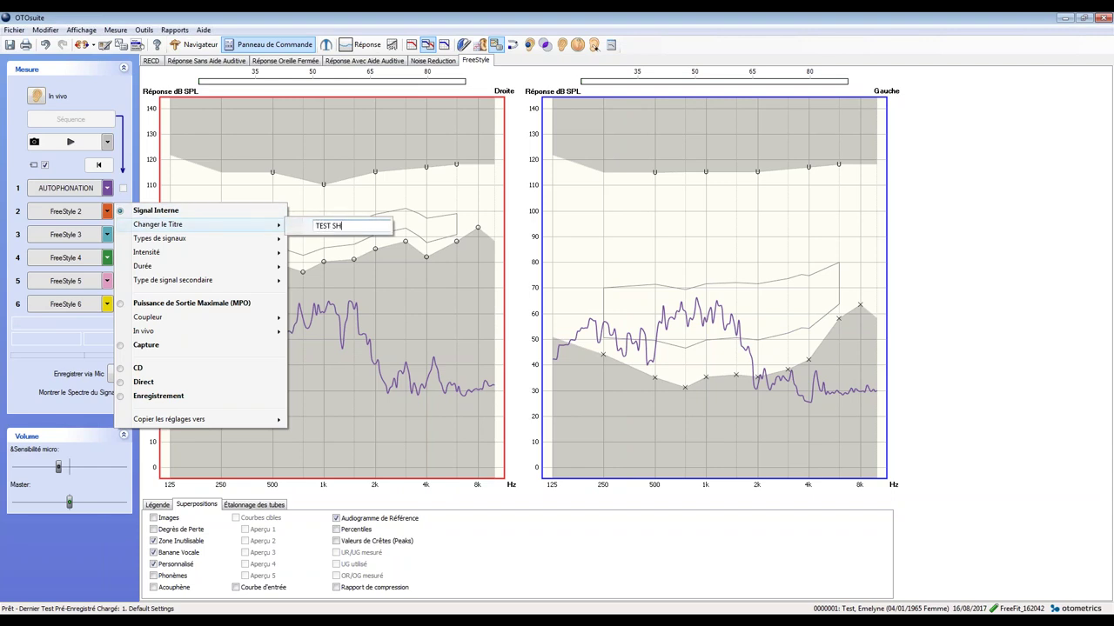
key("Caps_Lock")
Examine the intensity, signal type and duration options available for the TEST SH measurement, including the full list of signals.
mouse_move(255, 258)
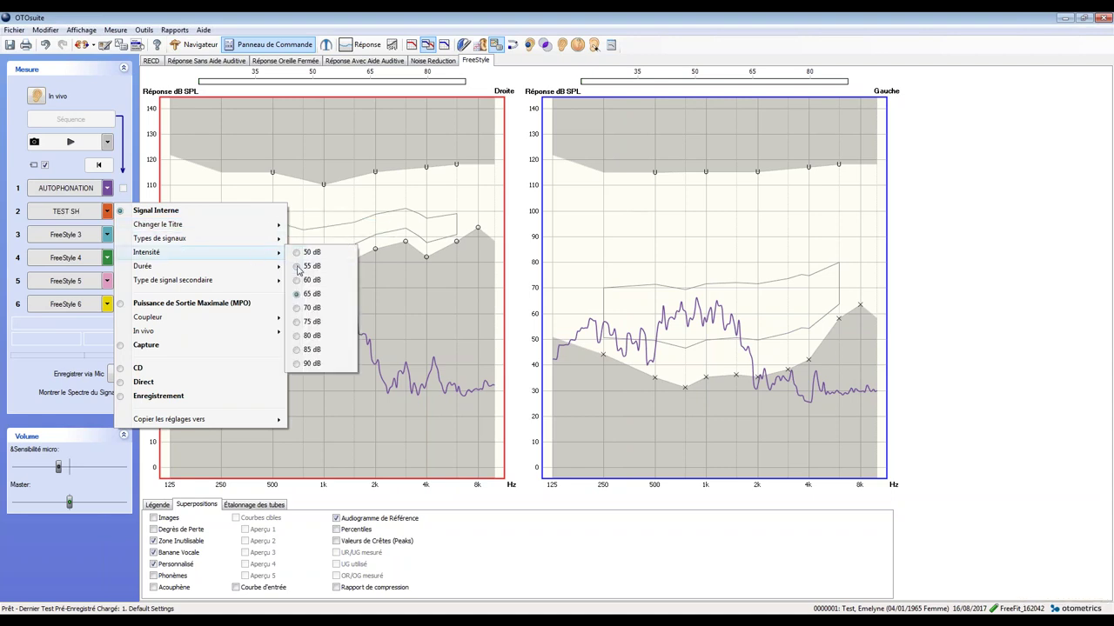
mouse_move(201, 240)
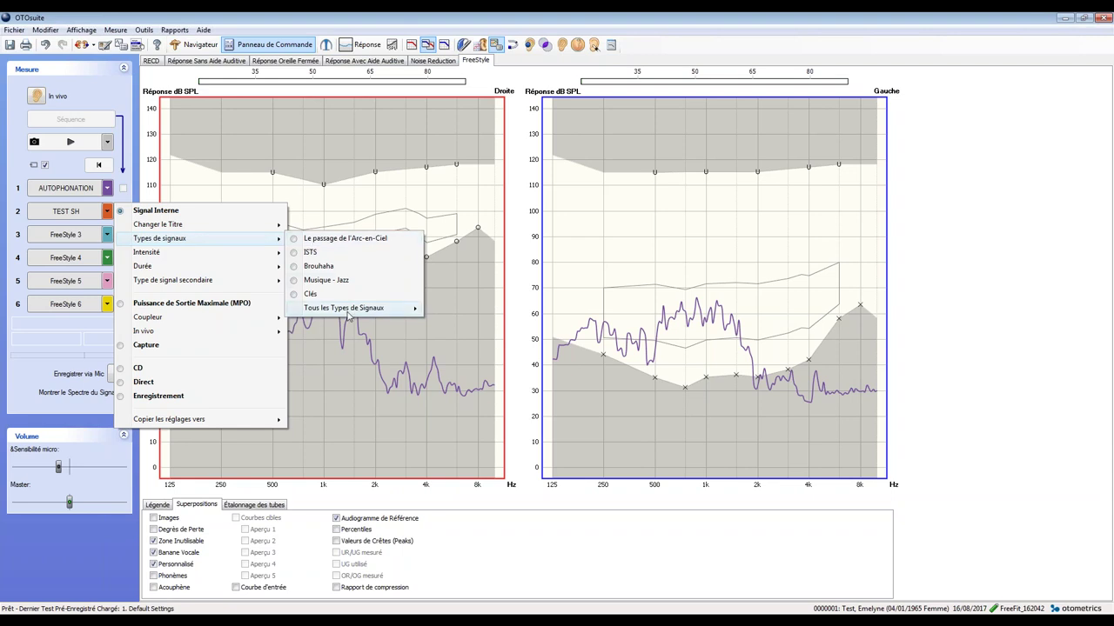
mouse_move(348, 313)
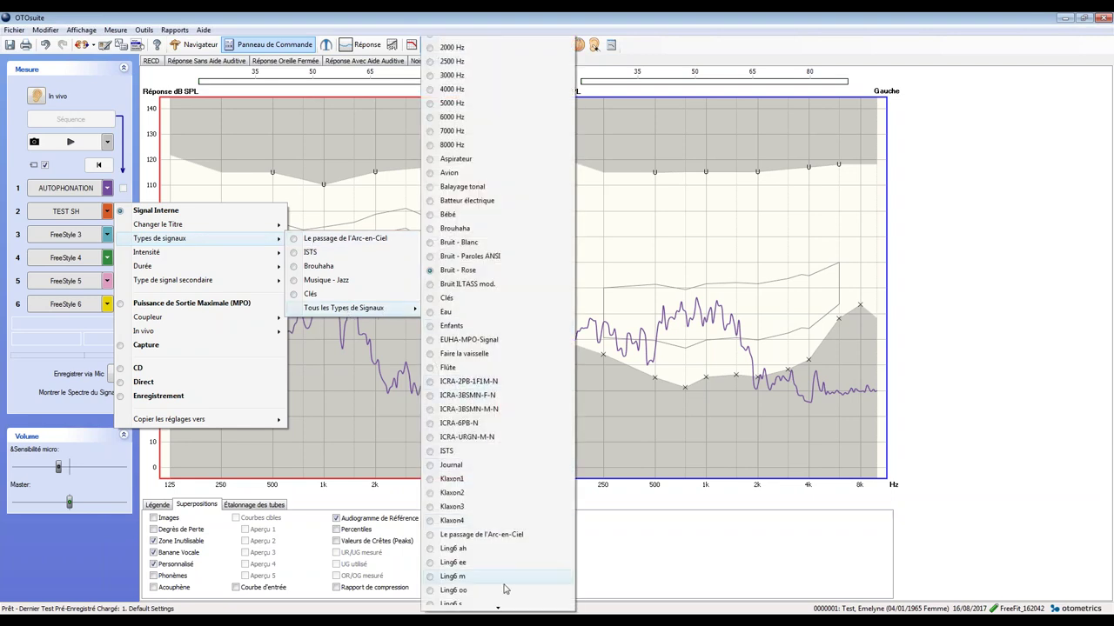
mouse_move(494, 604)
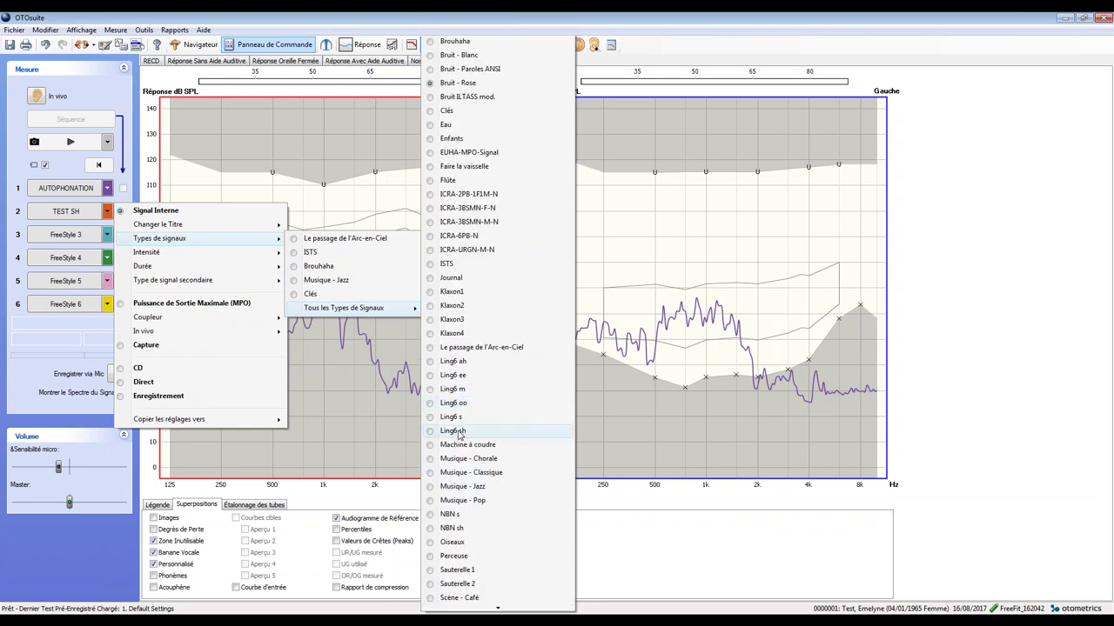
scroll(458, 435, "up", 5)
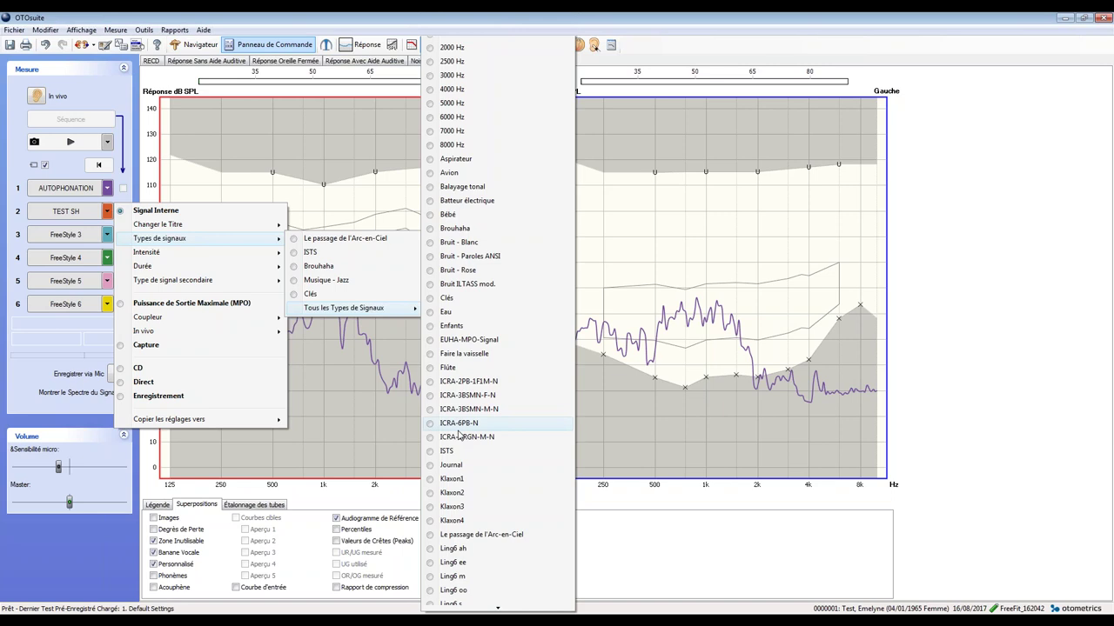
mouse_move(181, 271)
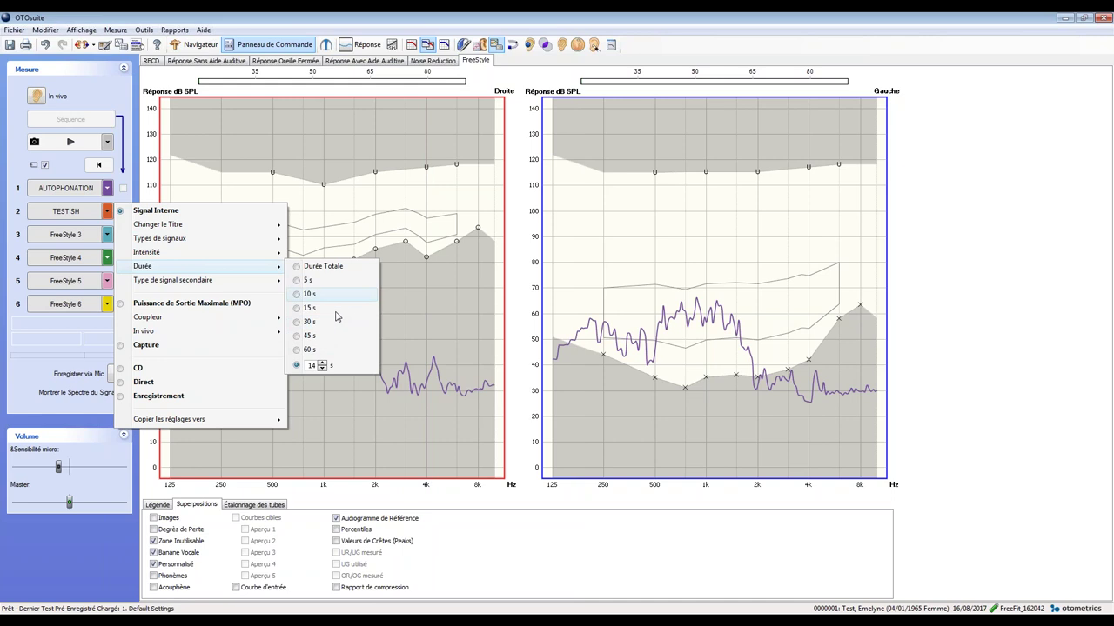
left_click(298, 281)
left_click(299, 268)
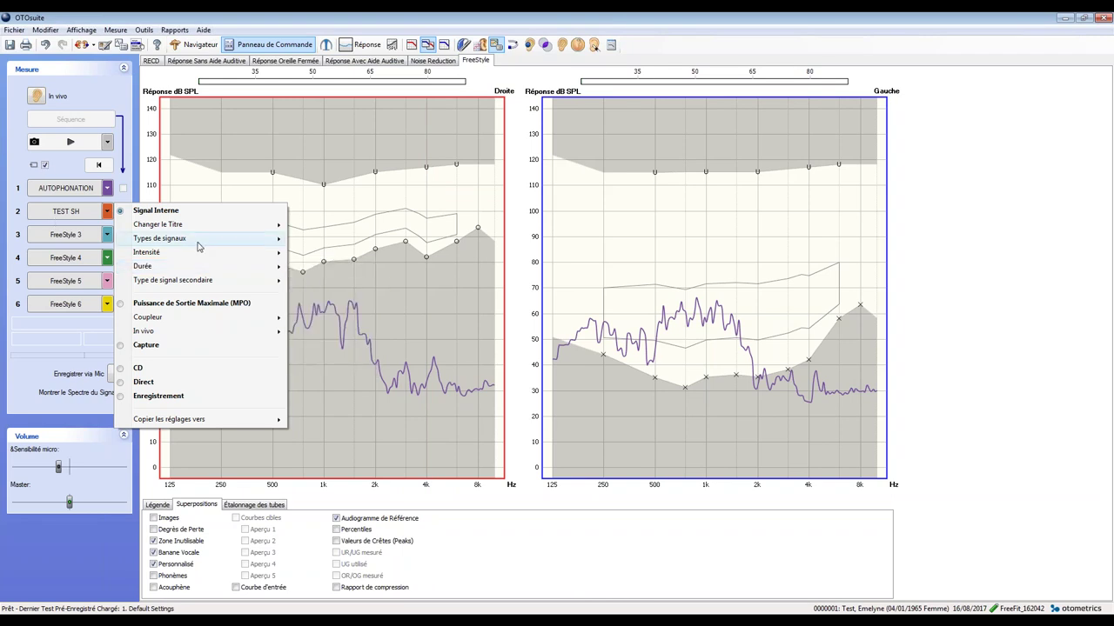
left_click(33, 325)
left_click(74, 210)
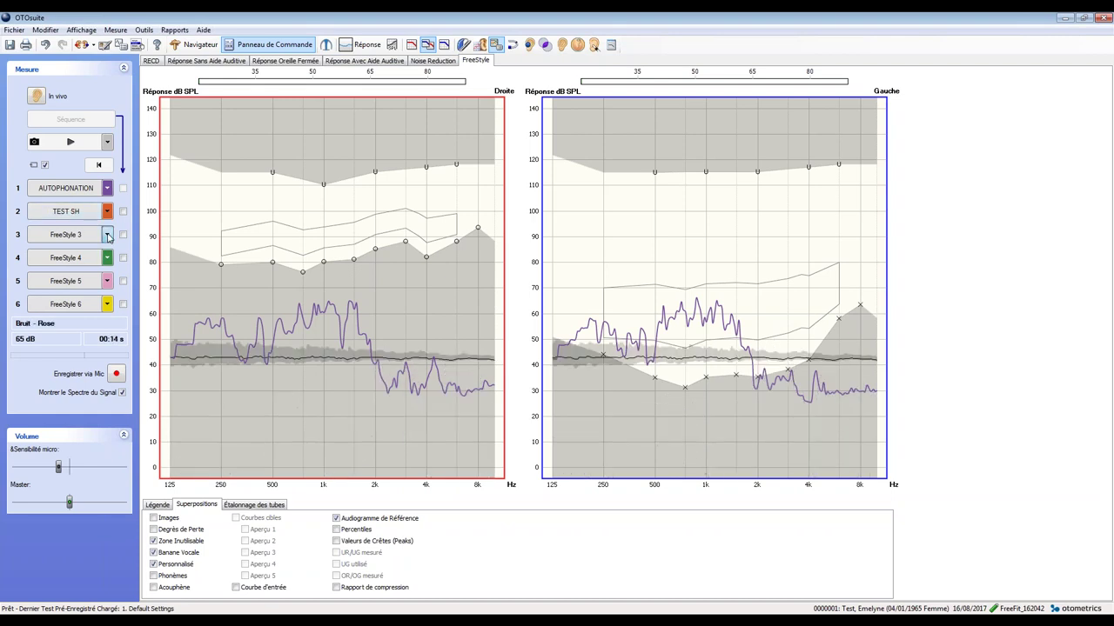
Rename the FreeStyle 3 measurement as "transpo freq 6kHz".
left_click(108, 236)
mouse_move(148, 248)
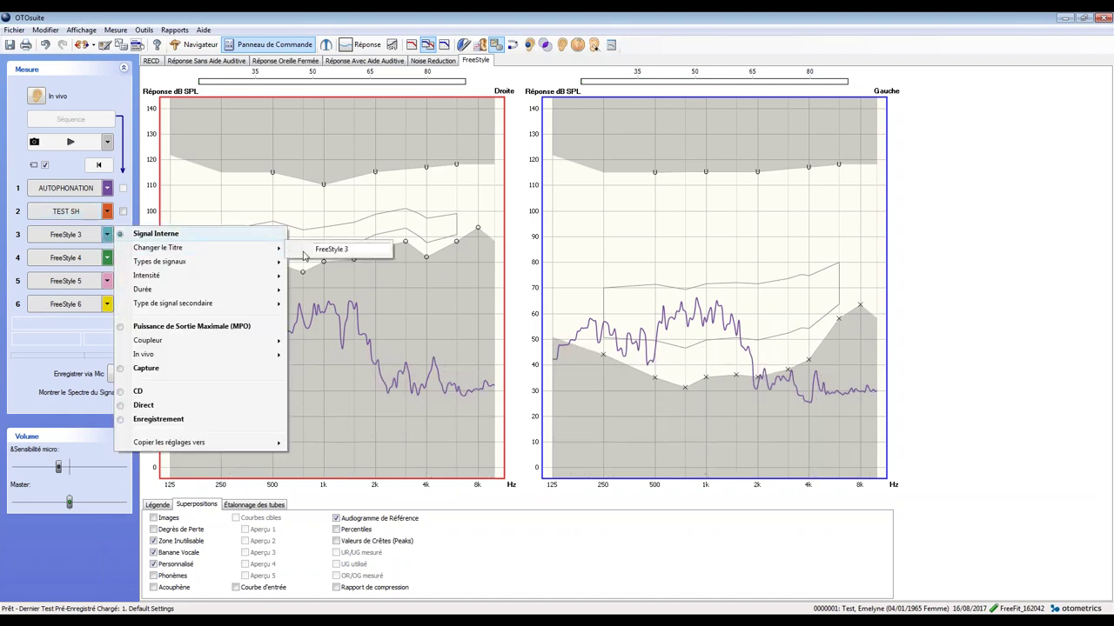
left_click(332, 257)
type("transpo freq 6")
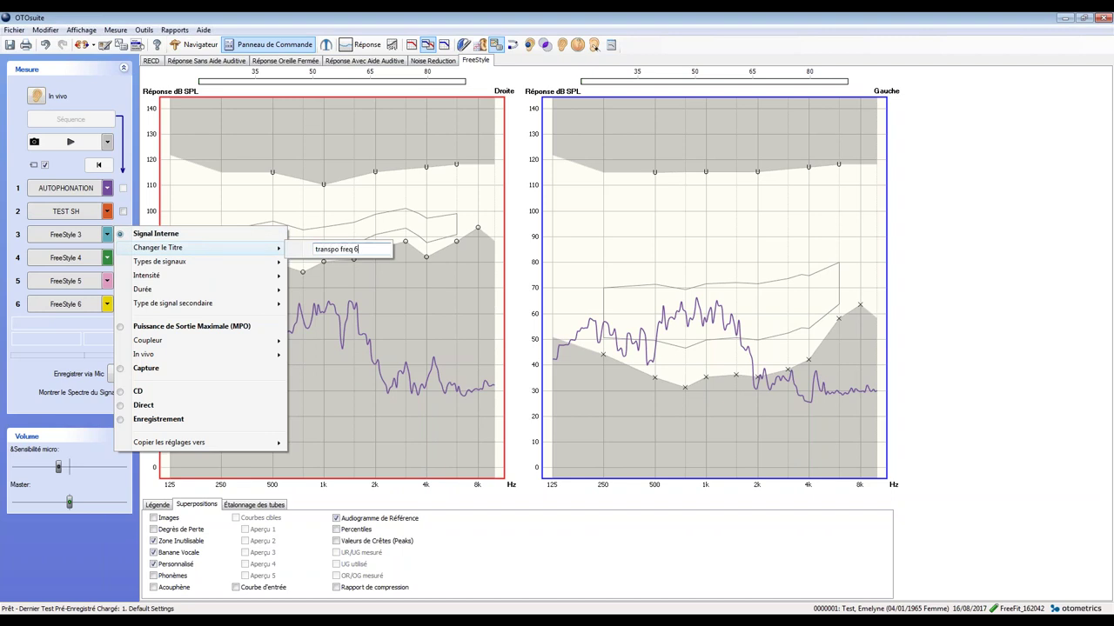
type("k")
key("Caps_Lock")
type("H")
key("Caps_Lock")
type("z")
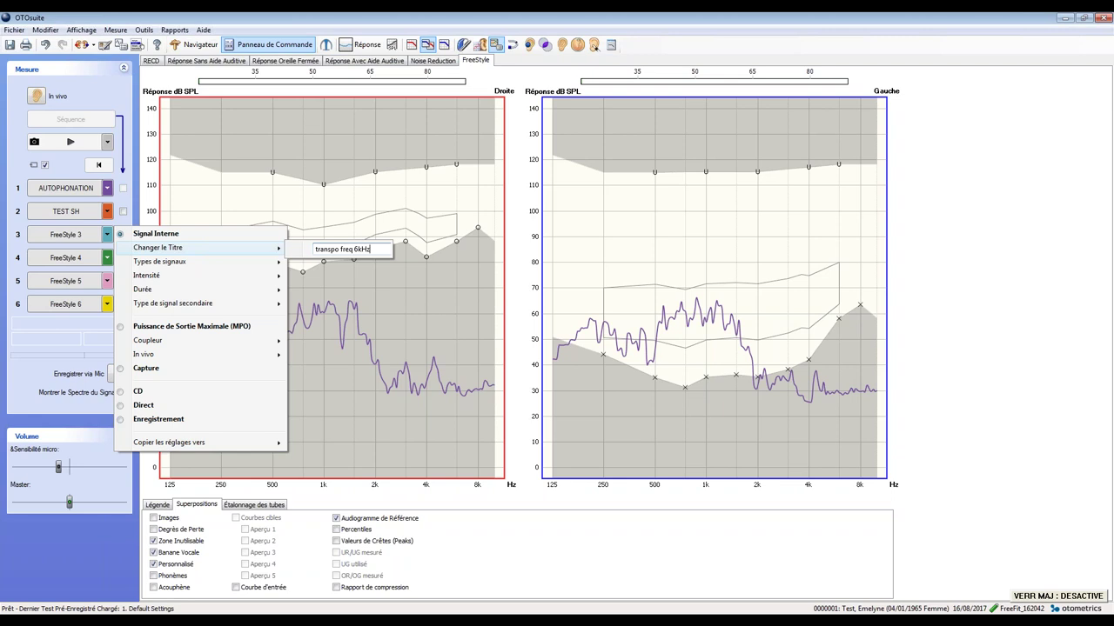
Examine the signal type and intensity options of the "transpo freq 6kHz" measurement and close them.
mouse_move(240, 265)
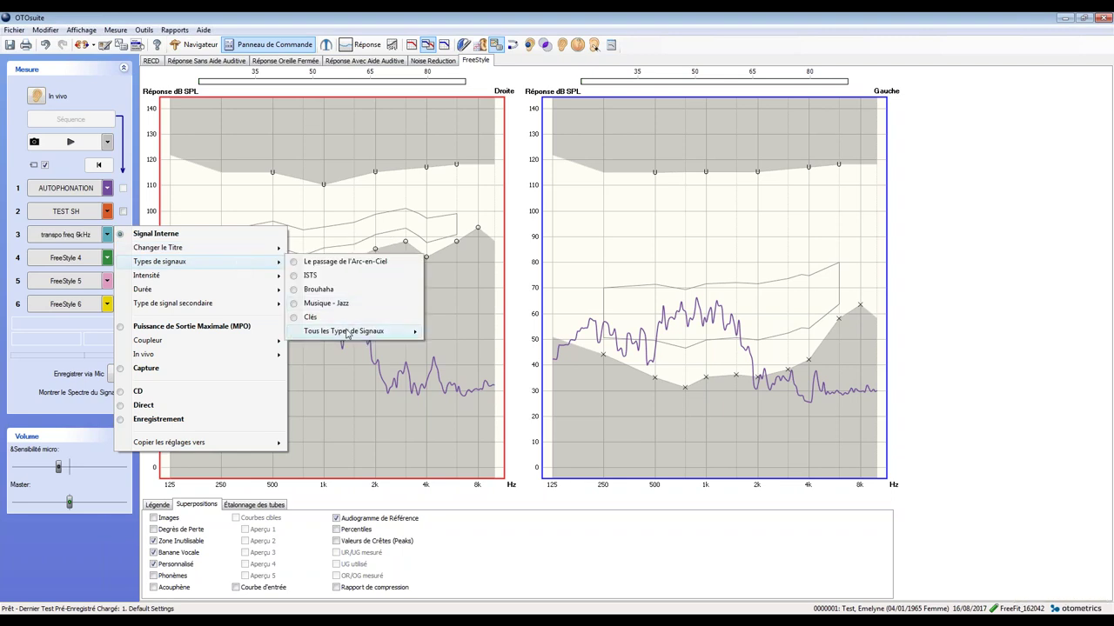
mouse_move(346, 334)
mouse_move(184, 278)
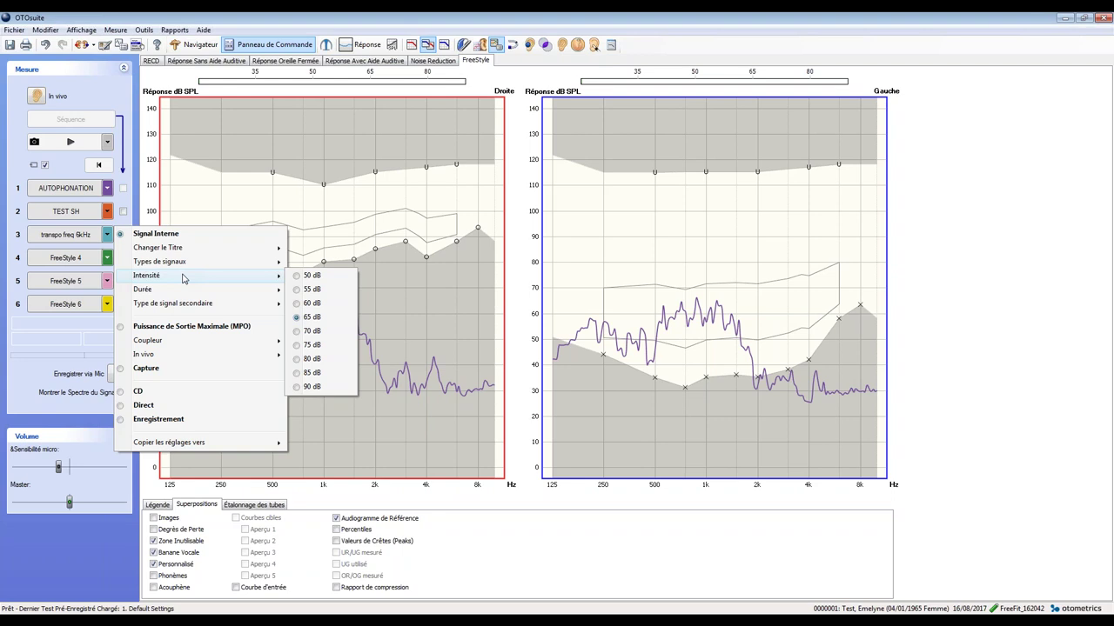
left_click(144, 32)
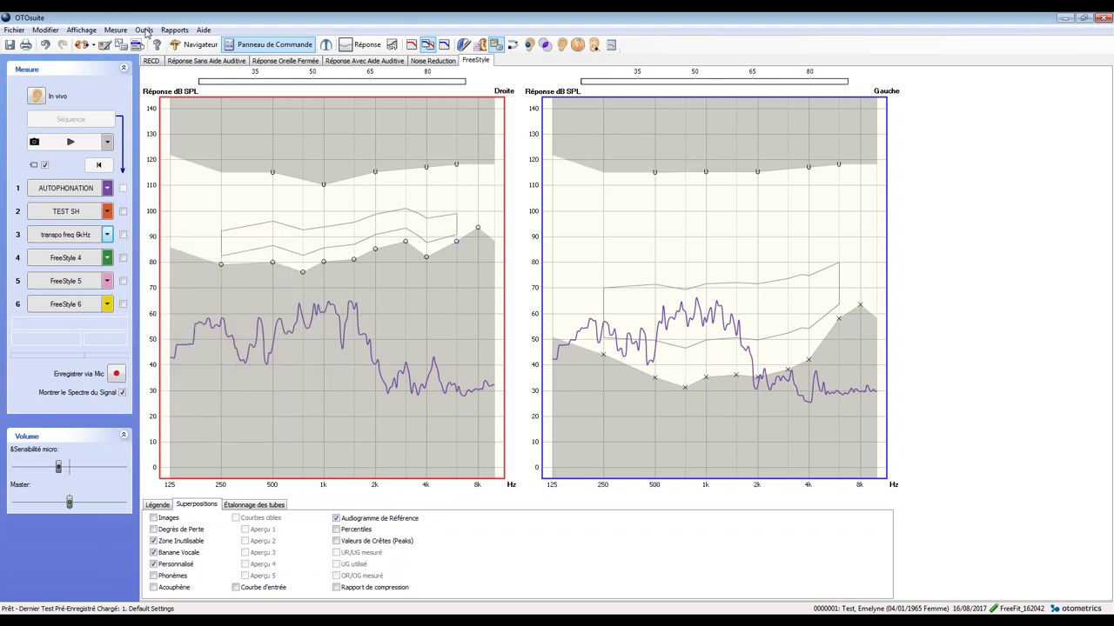
Review the FreeStyle options and the settings available for the FreeStyle 4 measurement, including copying settings to another measurement.
left_click(121, 48)
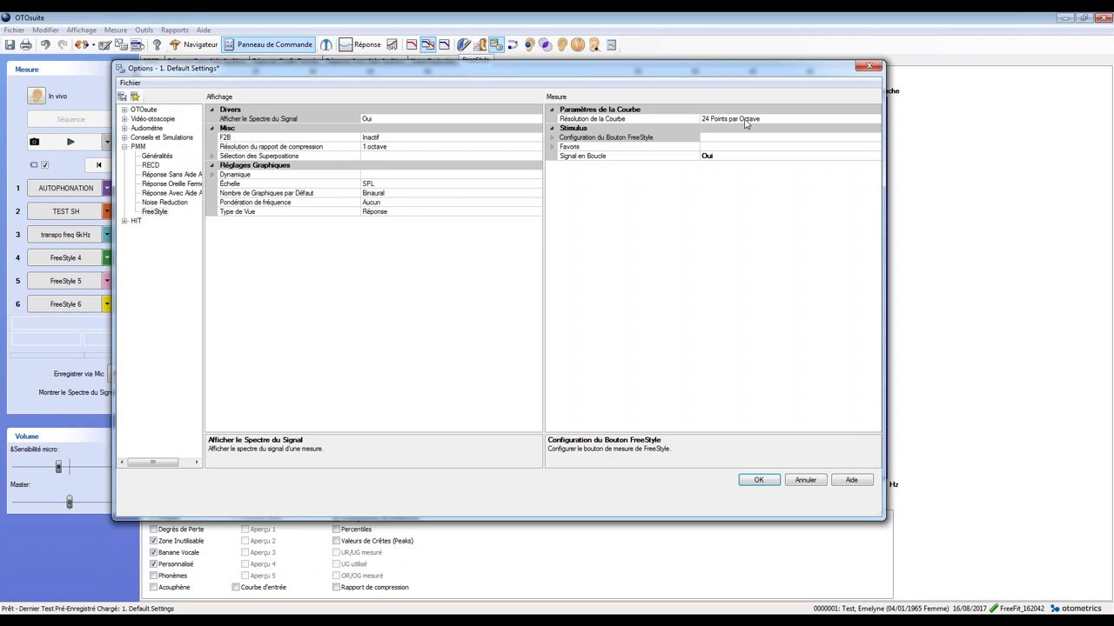
left_click(757, 481)
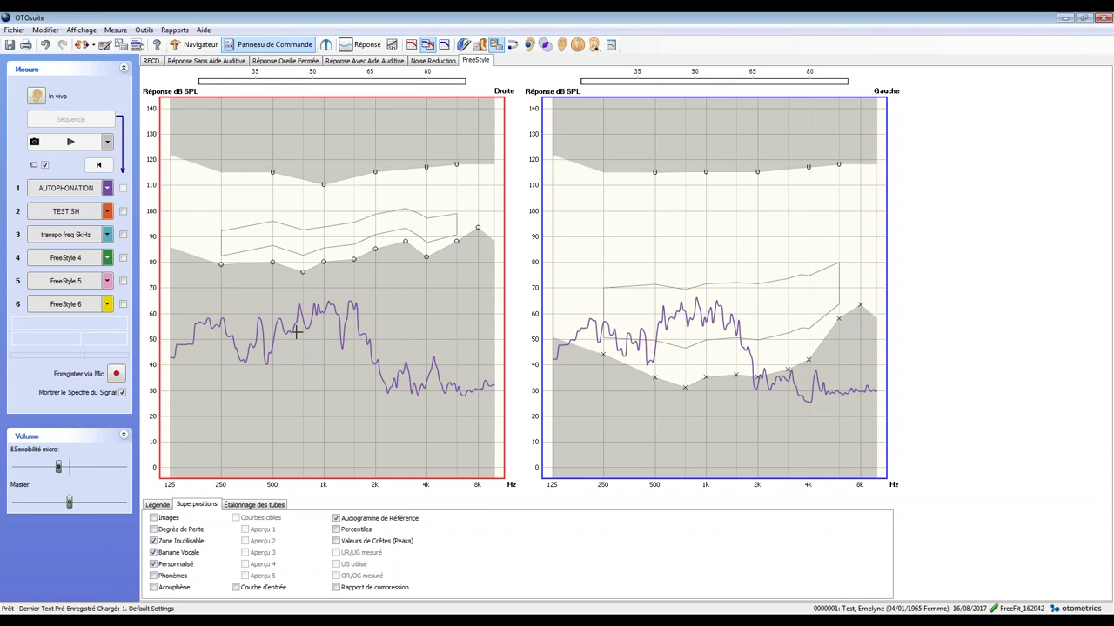
left_click(107, 261)
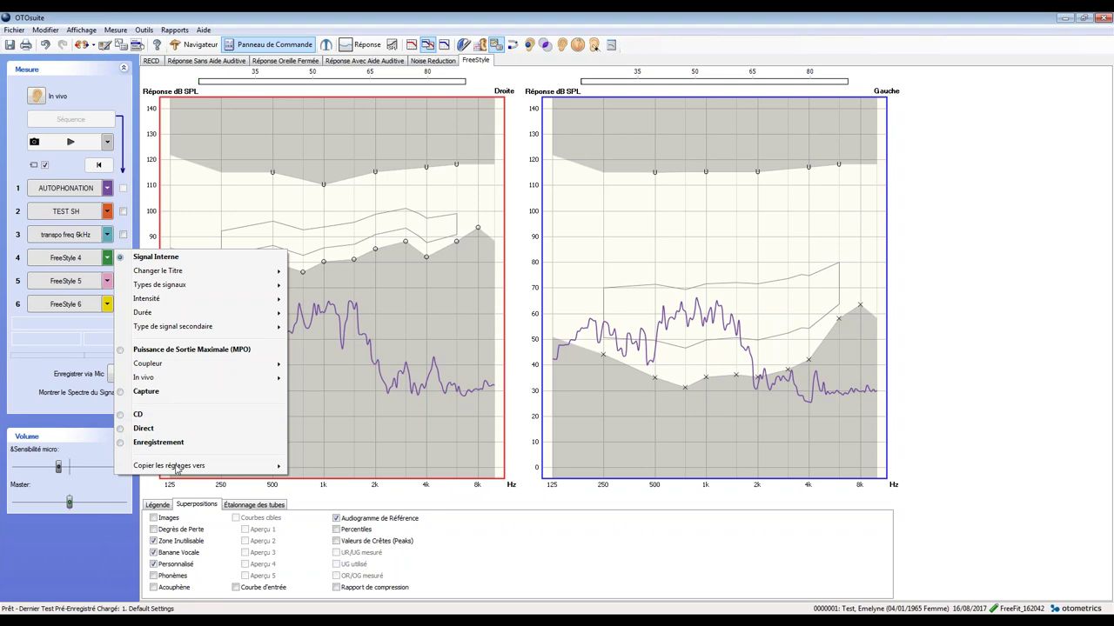
left_click(437, 285)
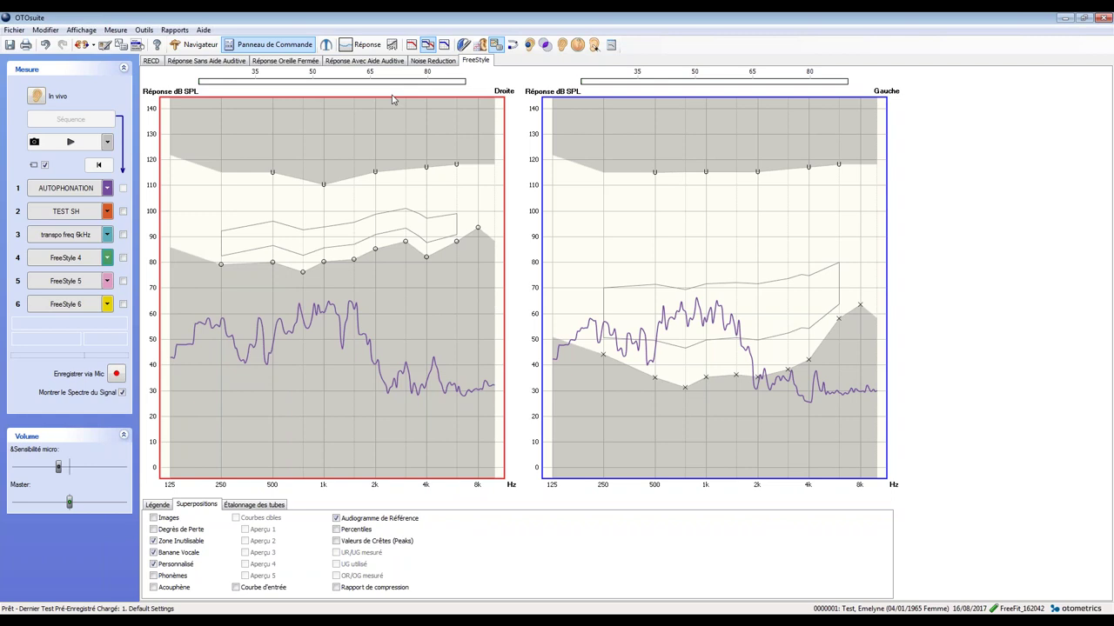
Save the current PMM settings as a user preset named "jiyiy" and check for it in the preset test library.
left_click(136, 45)
left_click(121, 96)
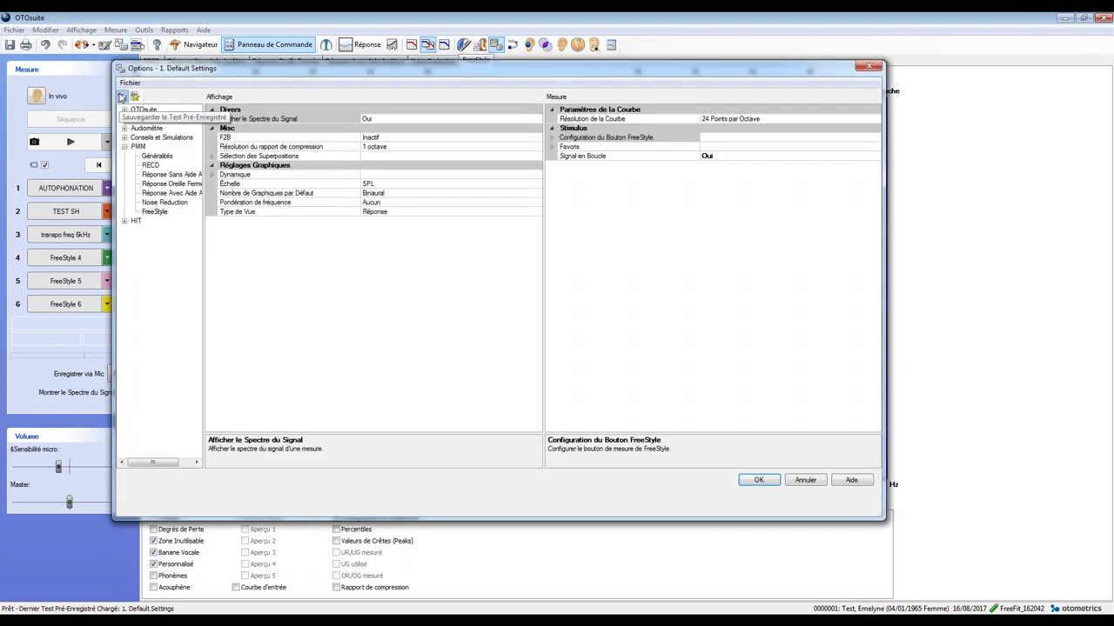
left_click(465, 332)
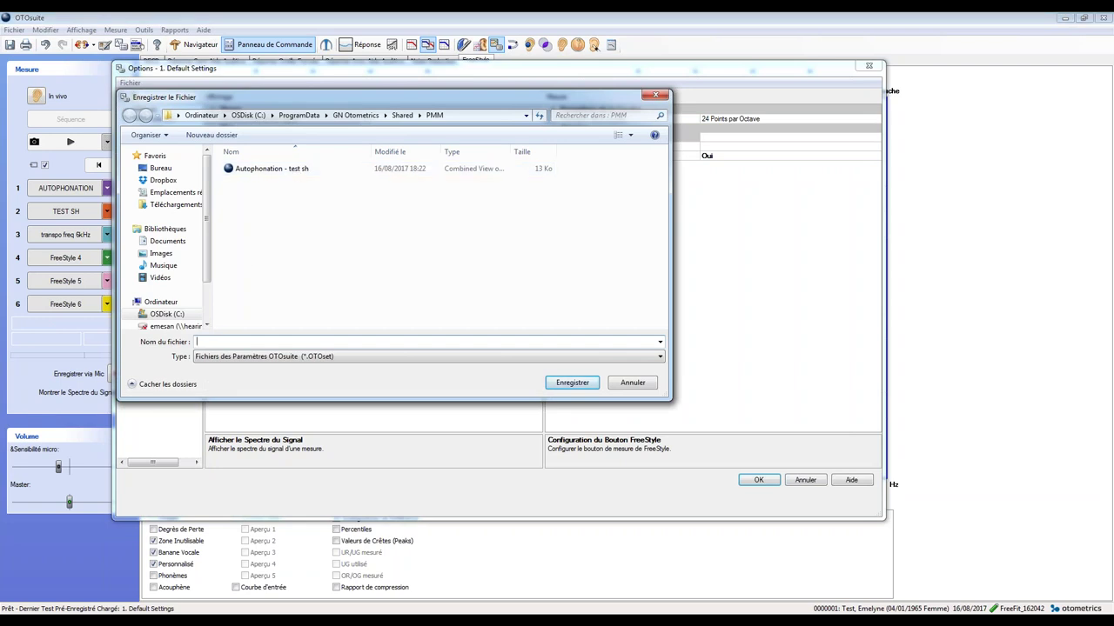
type("jiyiy")
left_click(571, 383)
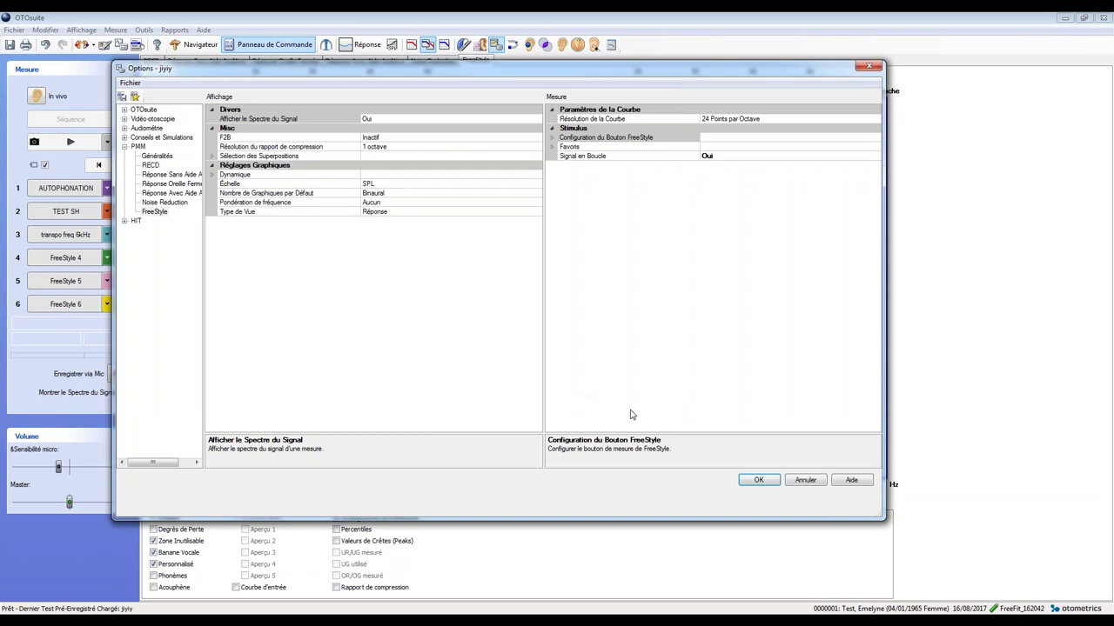
left_click(757, 480)
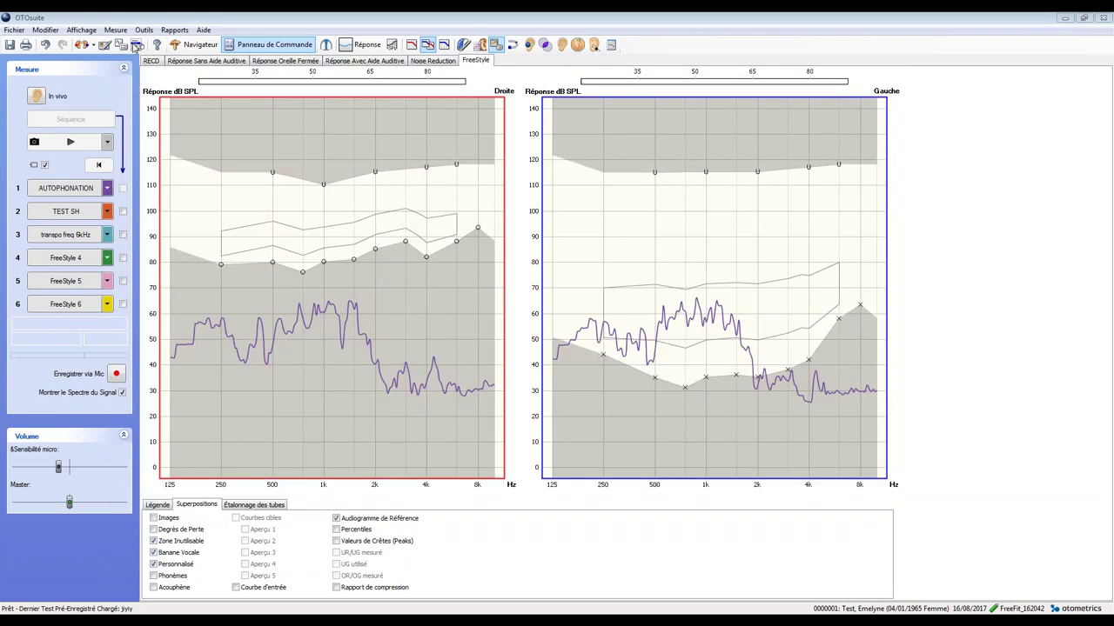
left_click(136, 45)
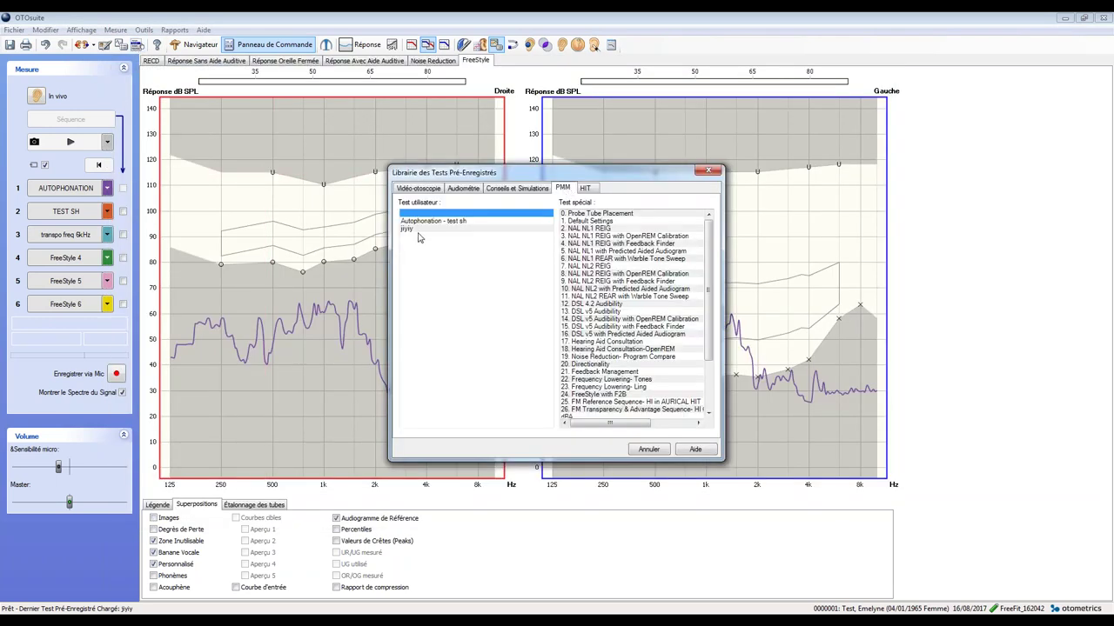
left_click(649, 450)
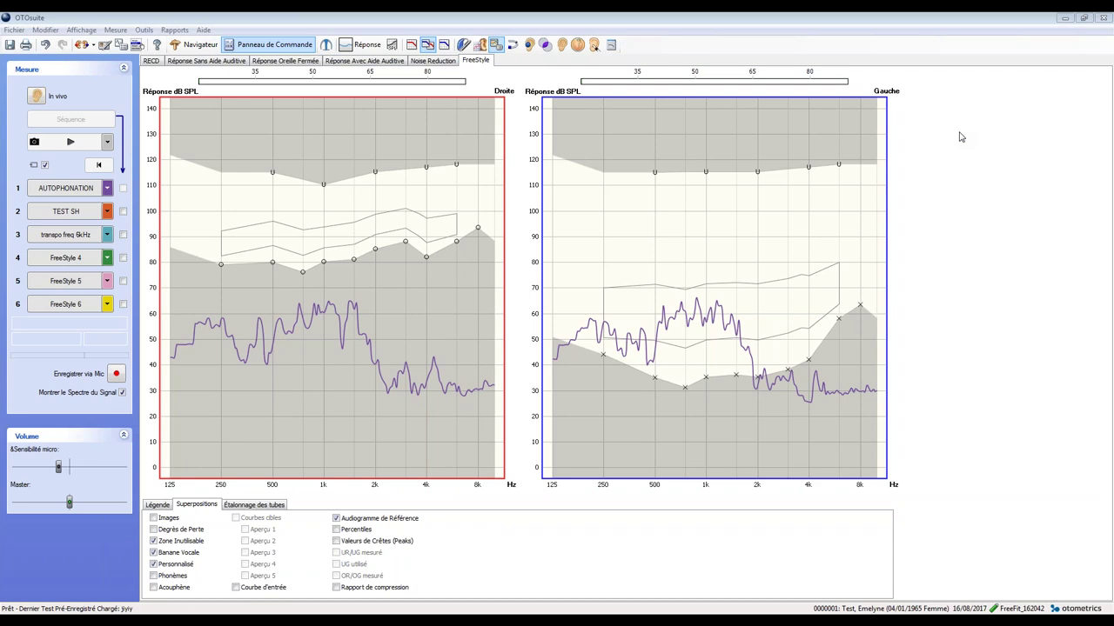
Switch FreeStyle from in vivo to the 2cc coupler and load the "HI transition - Current HI" special test.
left_click(36, 96)
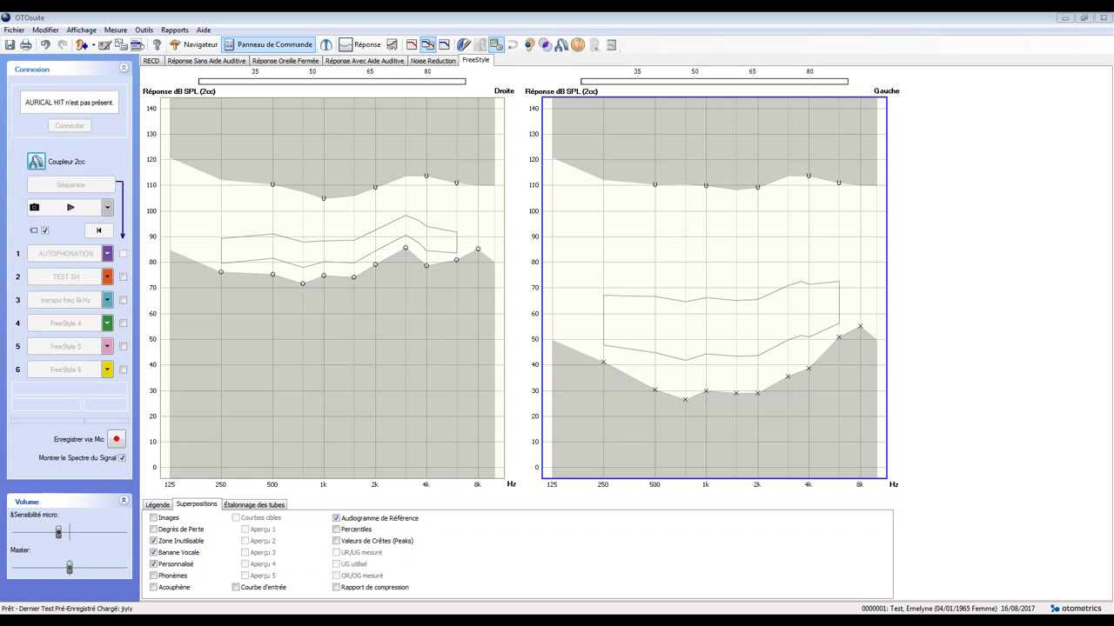
left_click(141, 48)
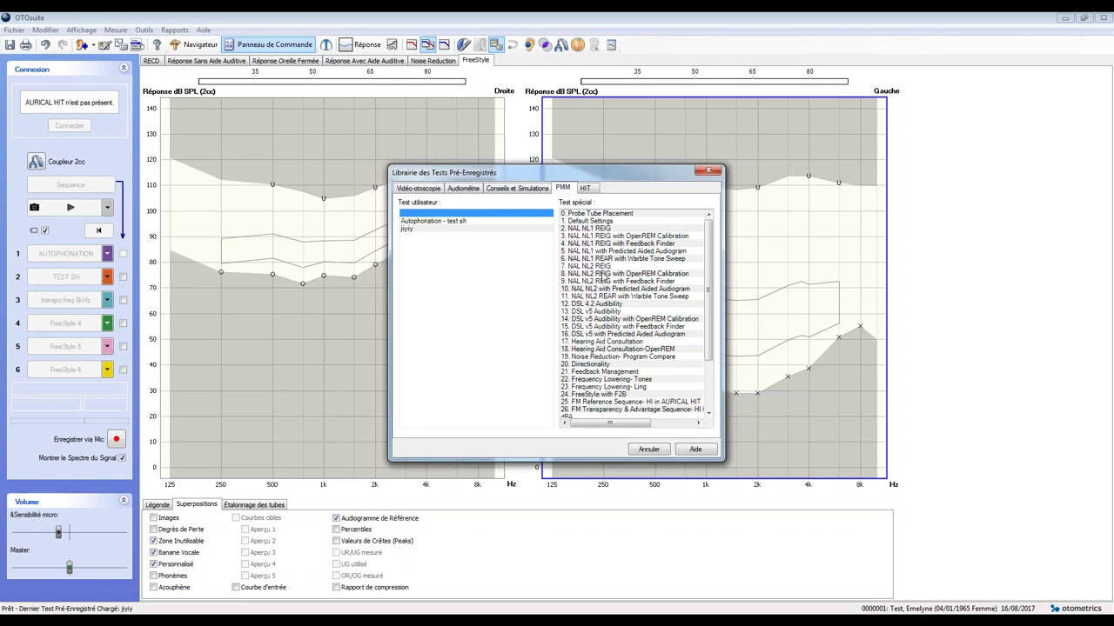
left_click(709, 413)
left_click(709, 413)
left_click(709, 414)
left_click(709, 413)
left_click(710, 413)
left_click(709, 414)
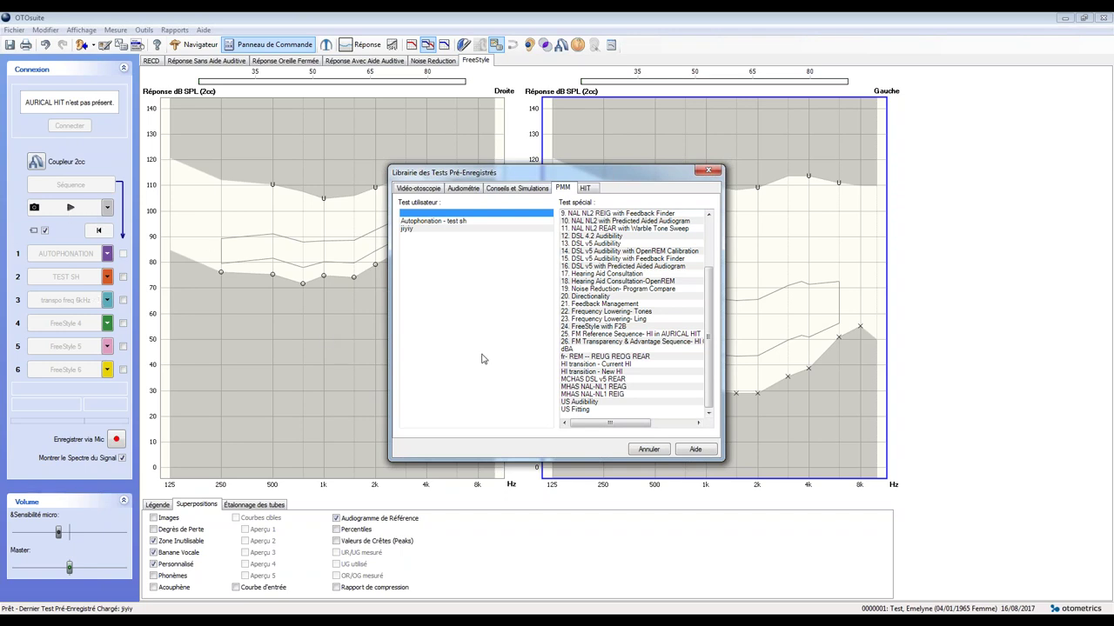
double_click(585, 364)
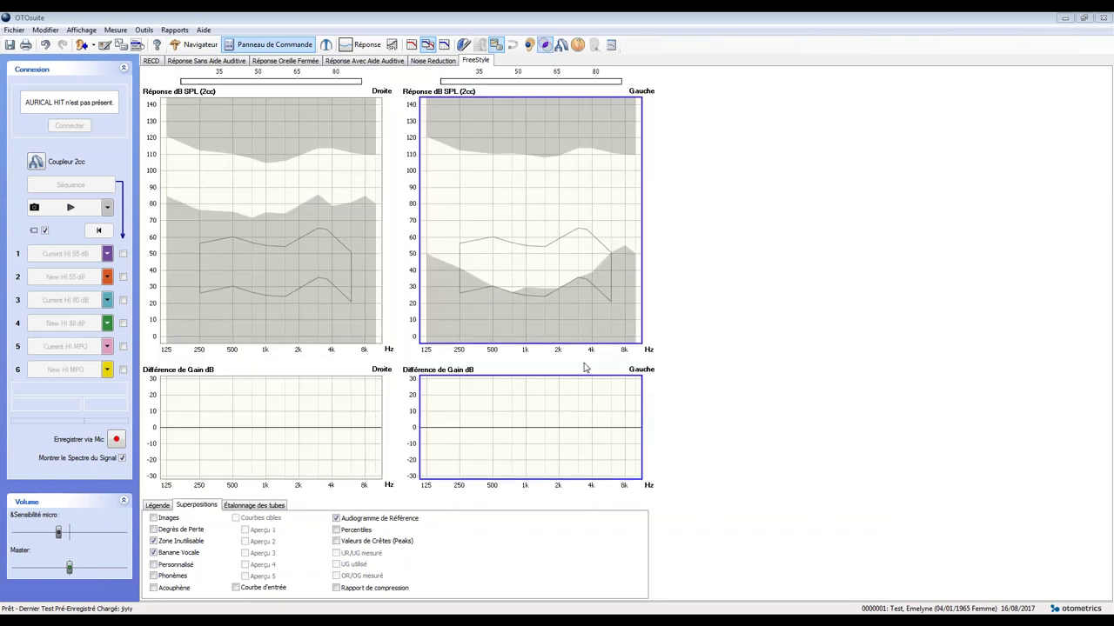
Preview the signals of the Current HI and New HI measurements at 55 dB, 80 dB and MPO.
left_click(62, 254)
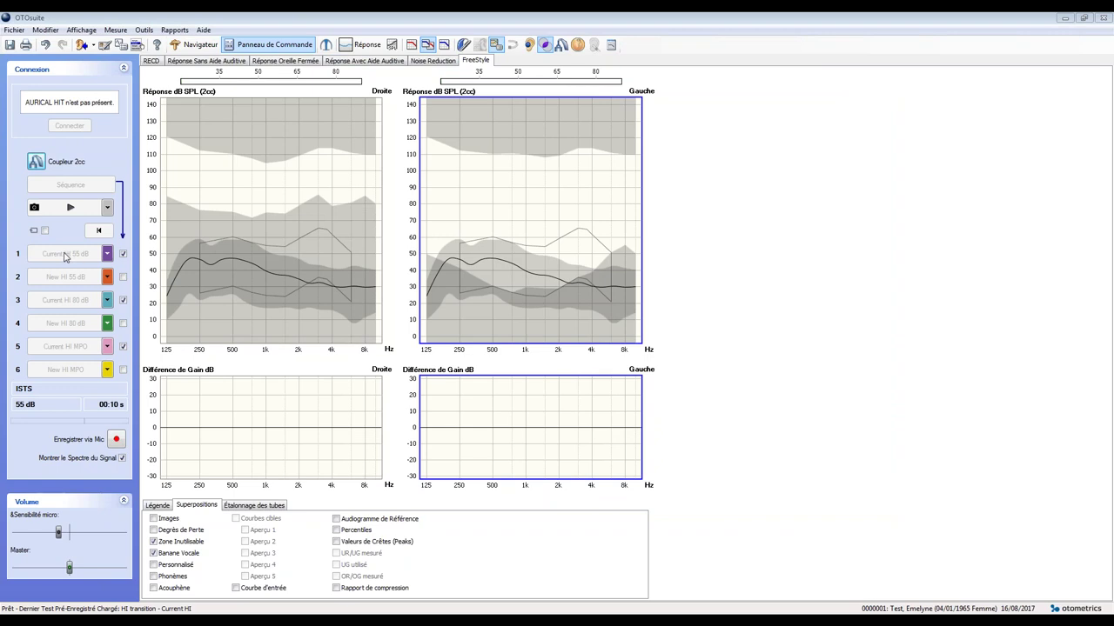
left_click(48, 301)
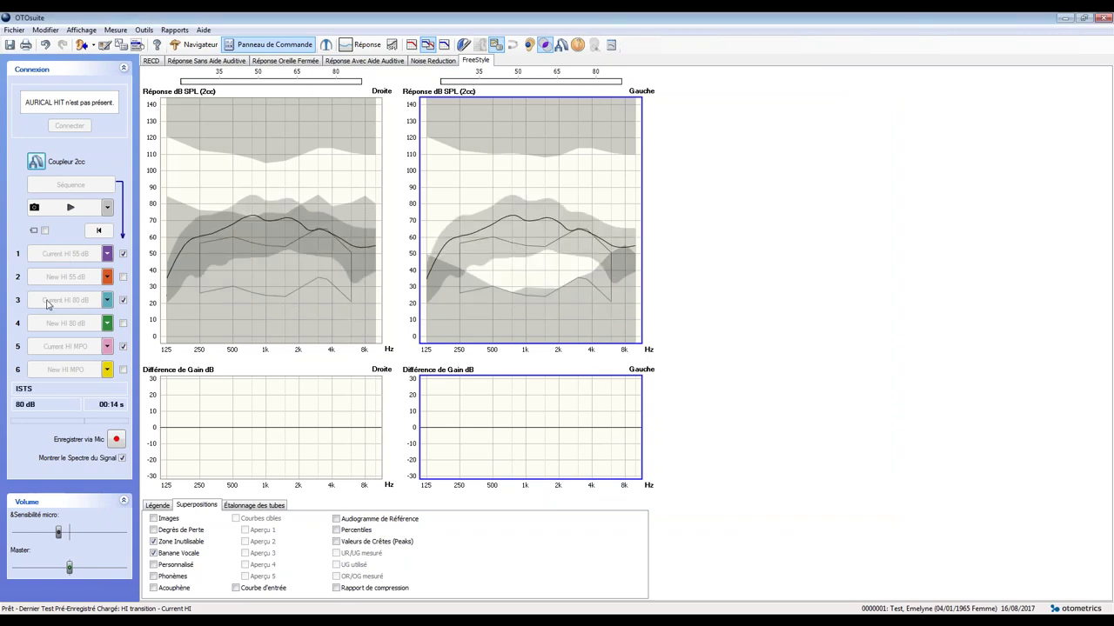
left_click(47, 348)
left_click(65, 278)
left_click(72, 371)
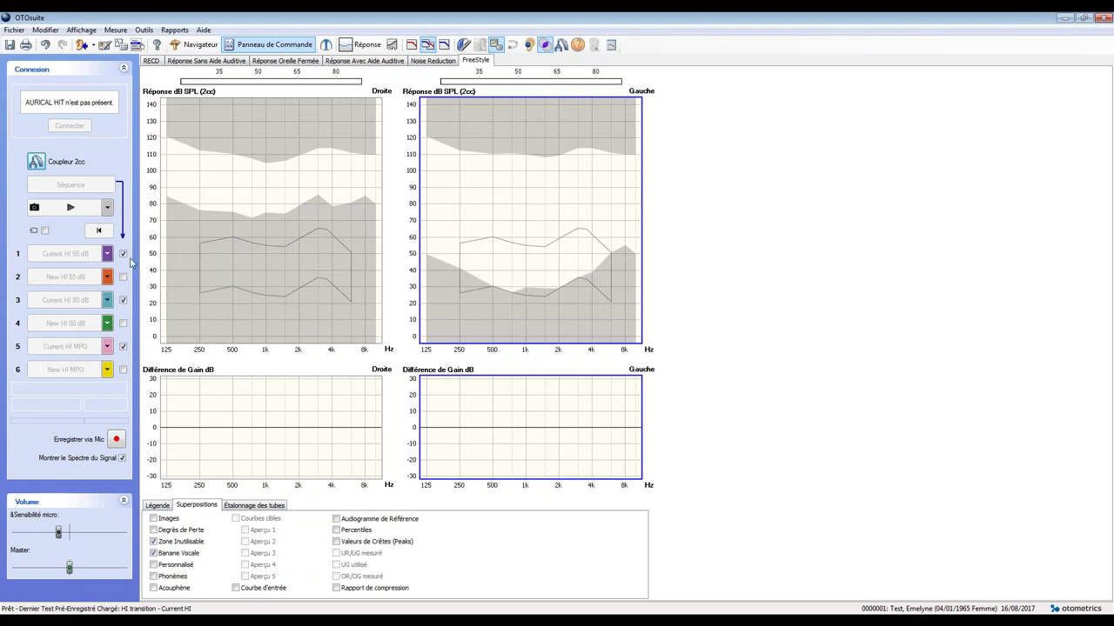
left_click(92, 345)
Include the three New HI measurements in the sequence and exclude the three Current HI measurements.
left_click(123, 254)
left_click(123, 276)
left_click(123, 323)
left_click(122, 346)
left_click(123, 370)
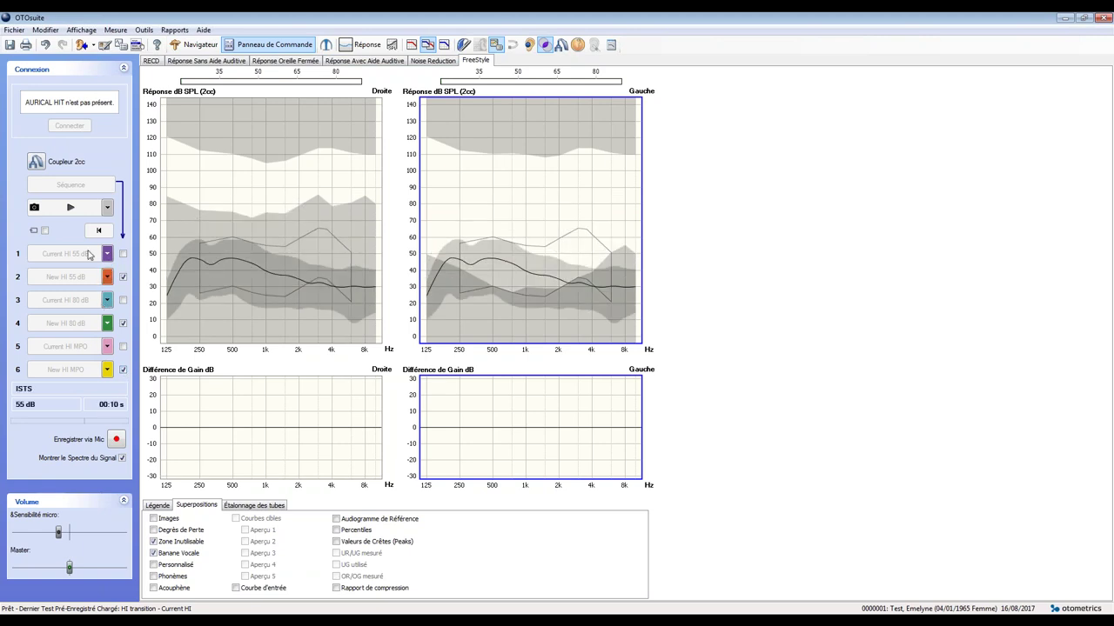
Examine the title, signal type, intensity and duration options of the Current HI 55 dB measurement and close them.
left_click(106, 254)
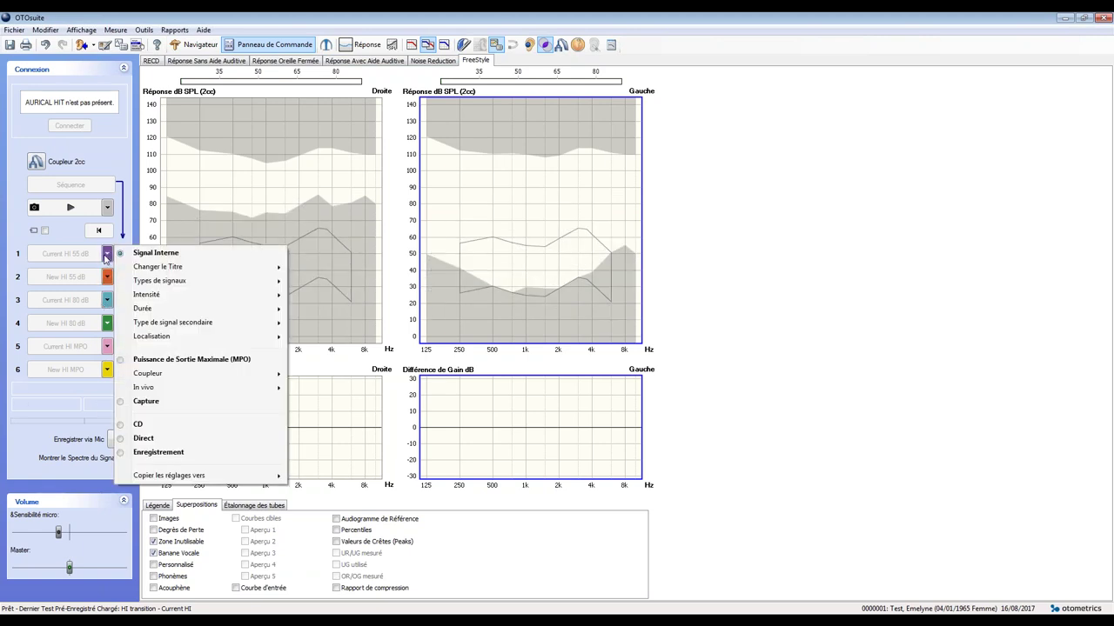
mouse_move(161, 272)
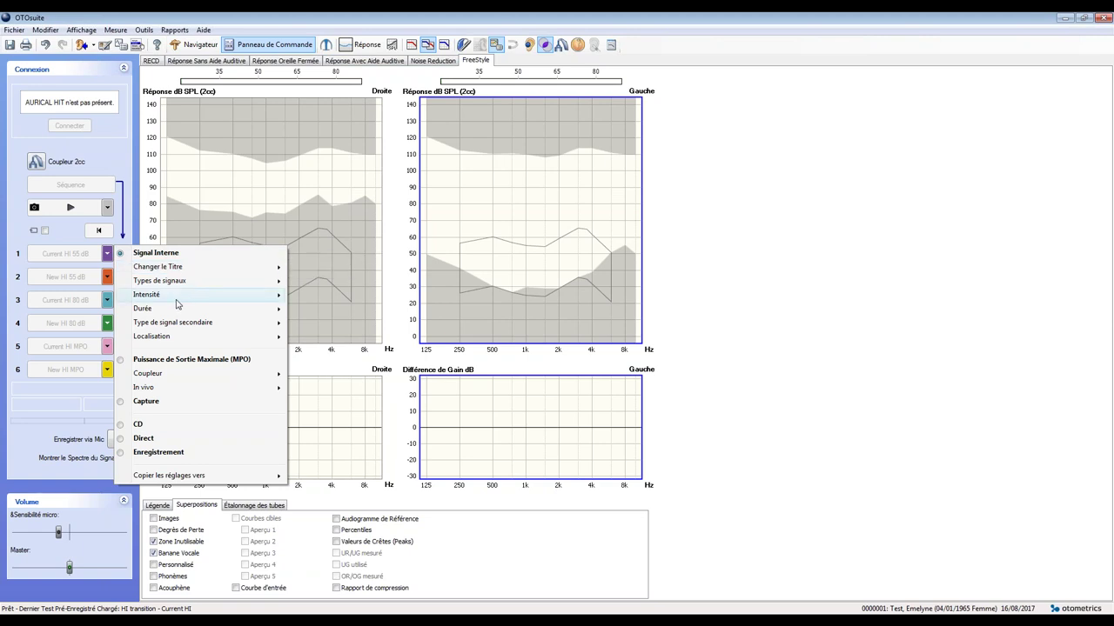
mouse_move(173, 313)
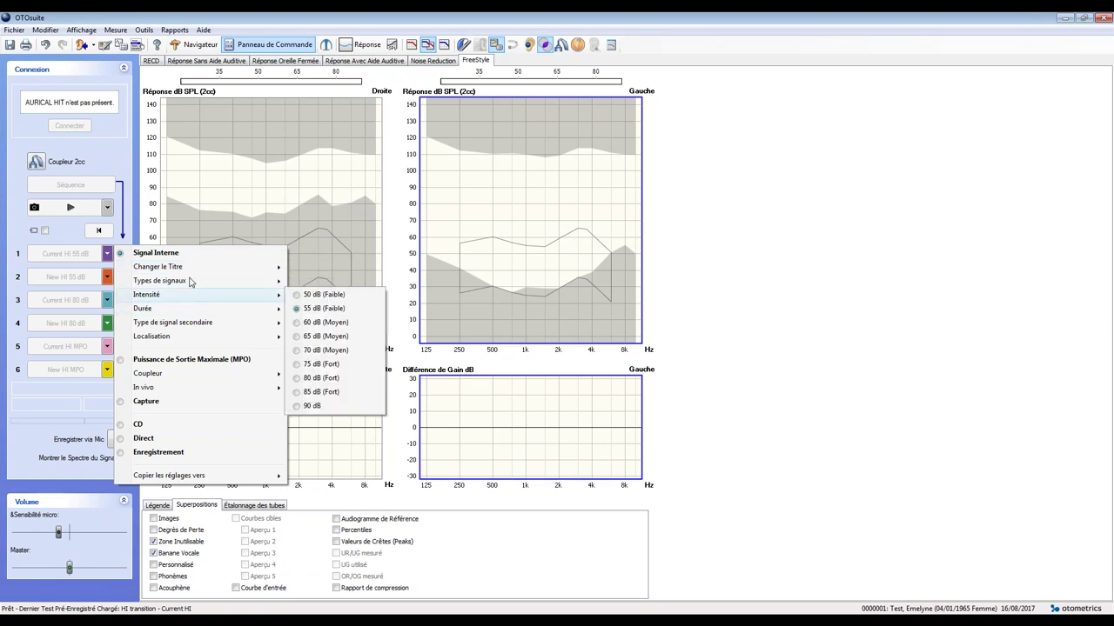
left_click(137, 44)
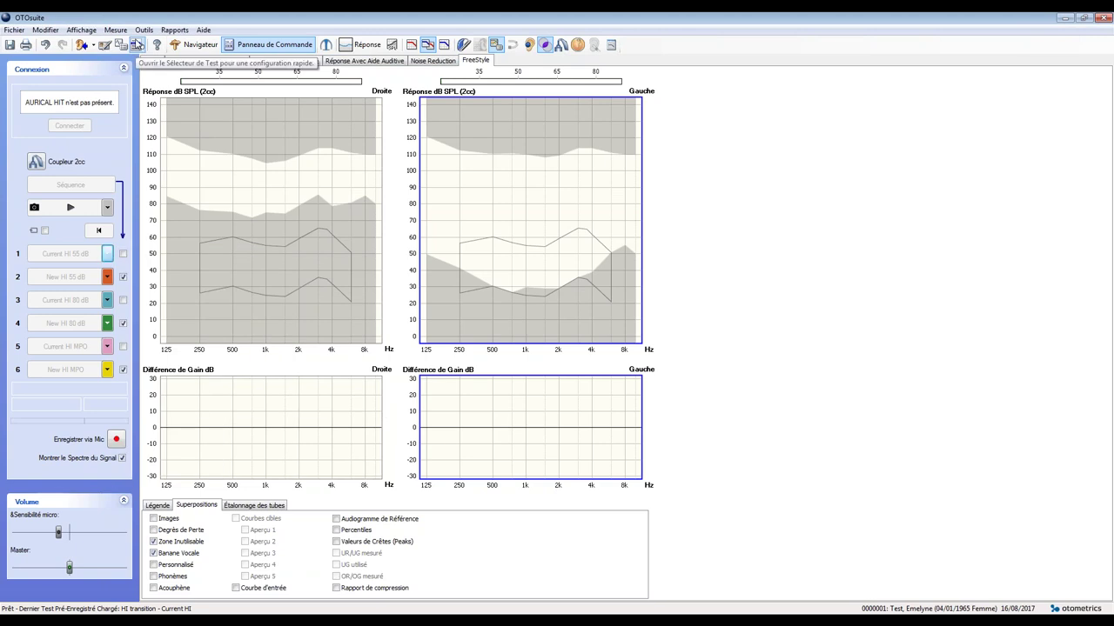
Load the "fr- REM -- REUG REOG REAR" special test and show its FreeStyle measurements in 2cc coupler mode.
left_click(137, 46)
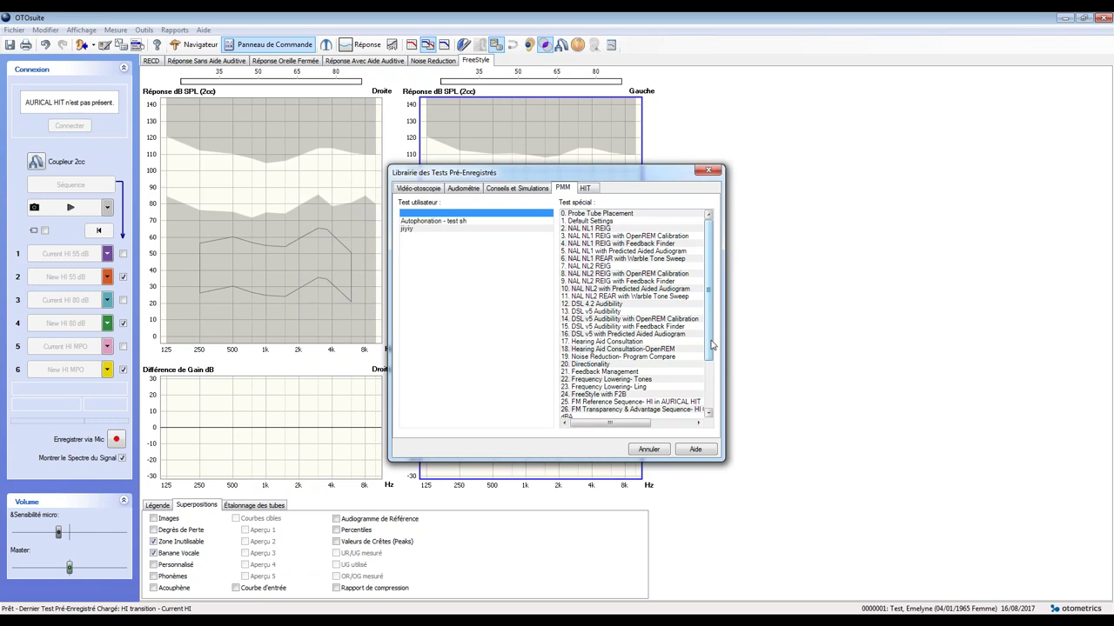
left_click_drag(710, 347, 711, 377)
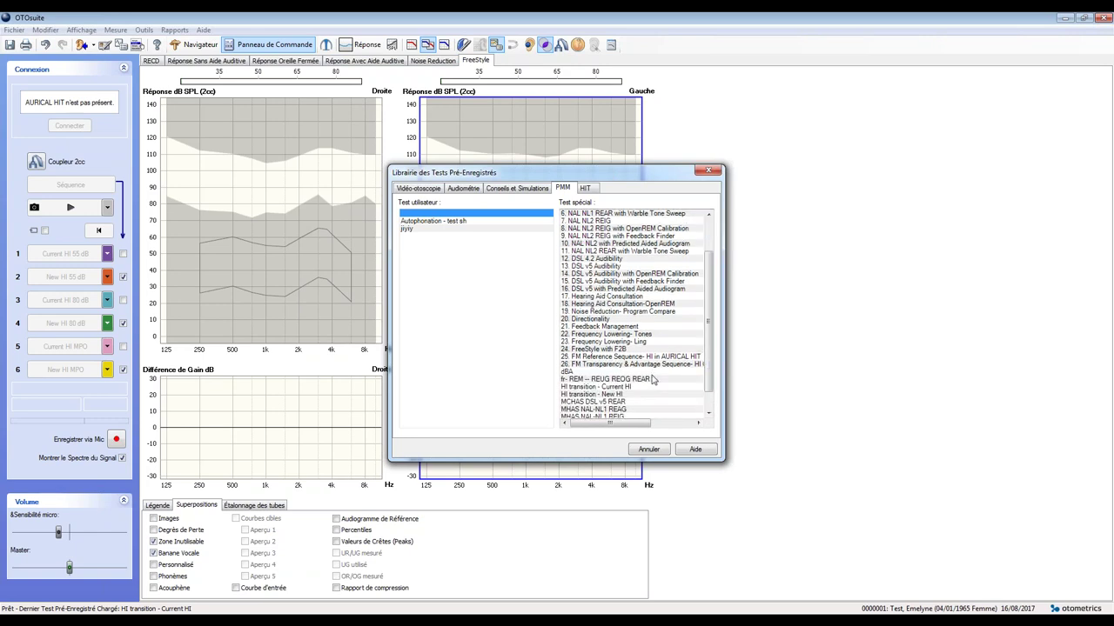
double_click(645, 380)
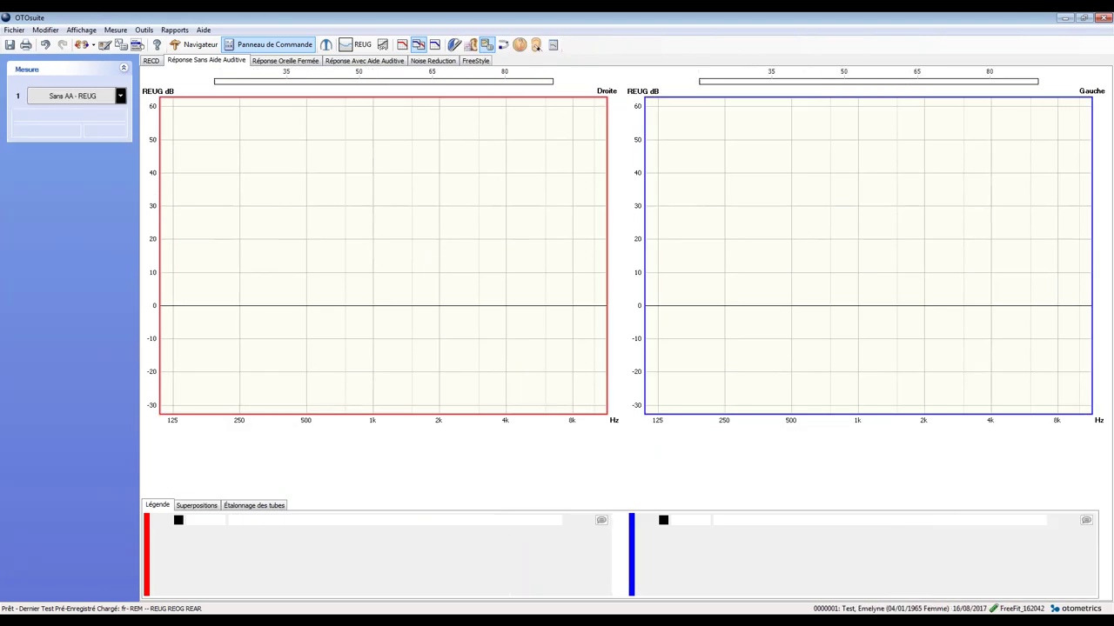
left_click(475, 60)
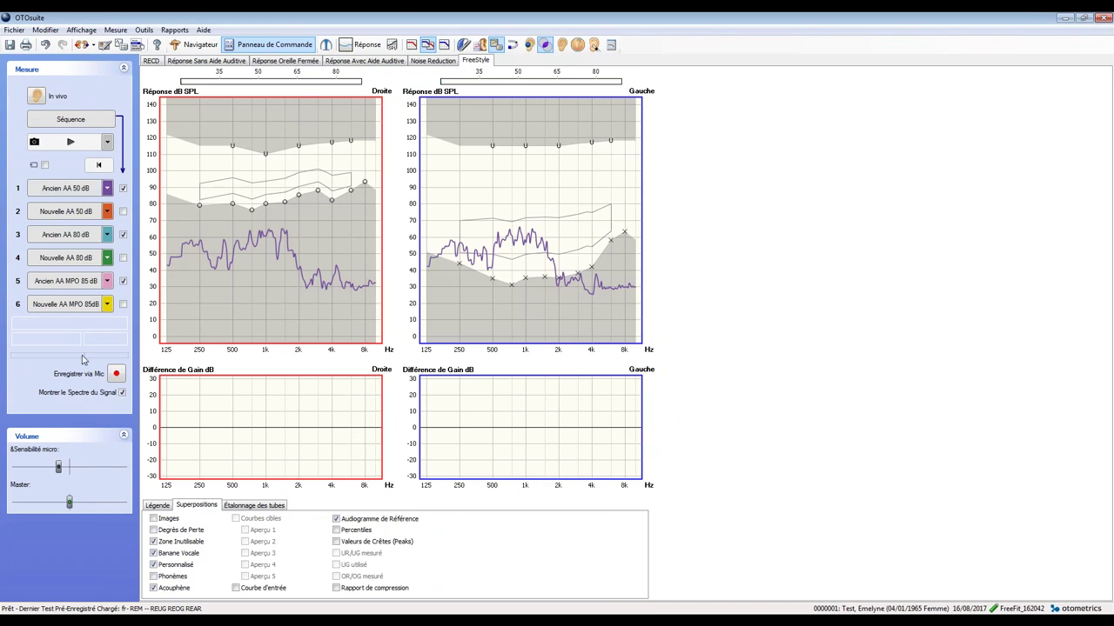
left_click(35, 97)
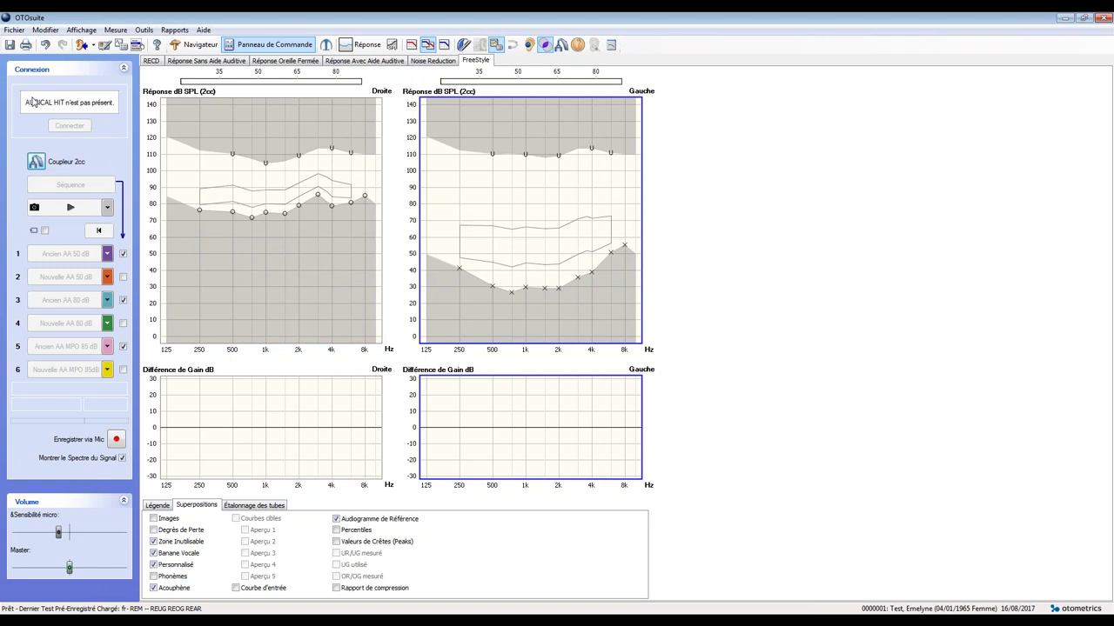